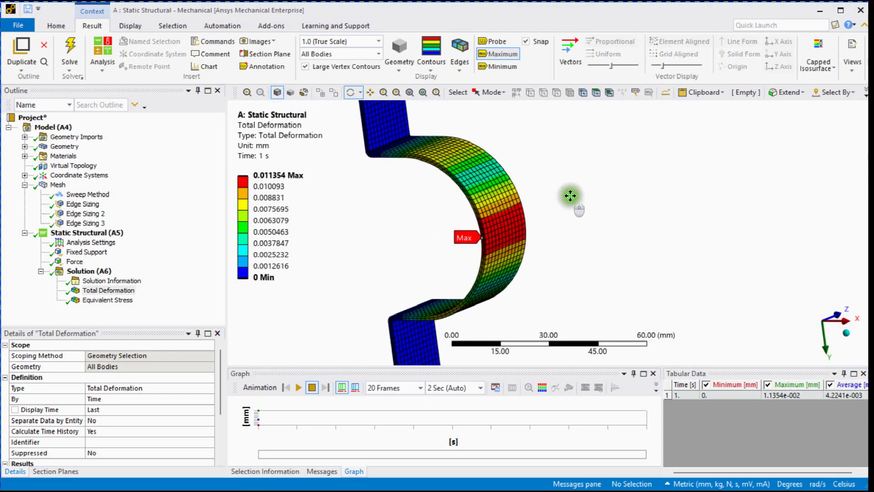
# Set the deformation display scale of the Total Deformation result to 20.
pyautogui.click(378, 41)
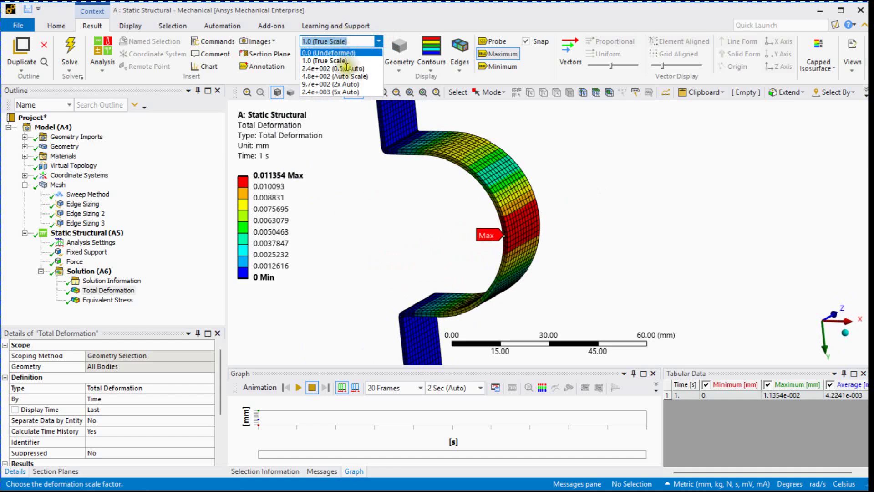
pyautogui.write('20')
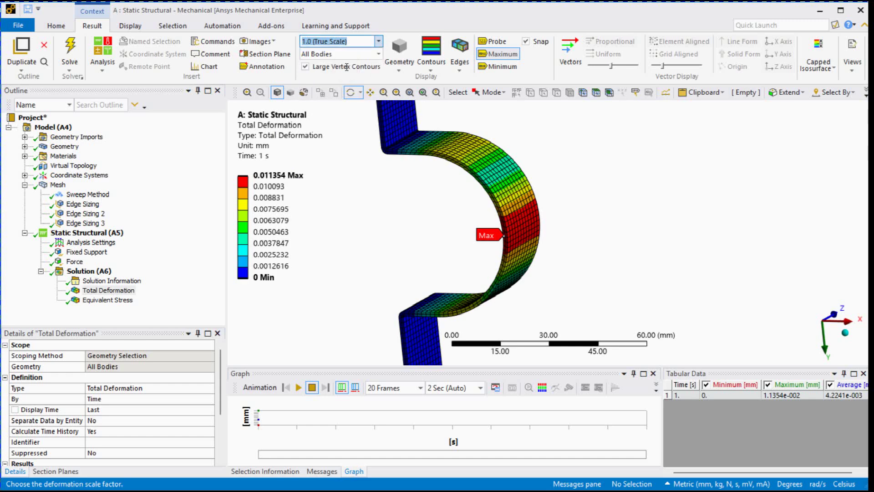
pyautogui.press('Return')
pyautogui.scroll(4, 478, 221)
pyautogui.moveTo(480, 221); pyautogui.dragTo(498, 221, button='middle')
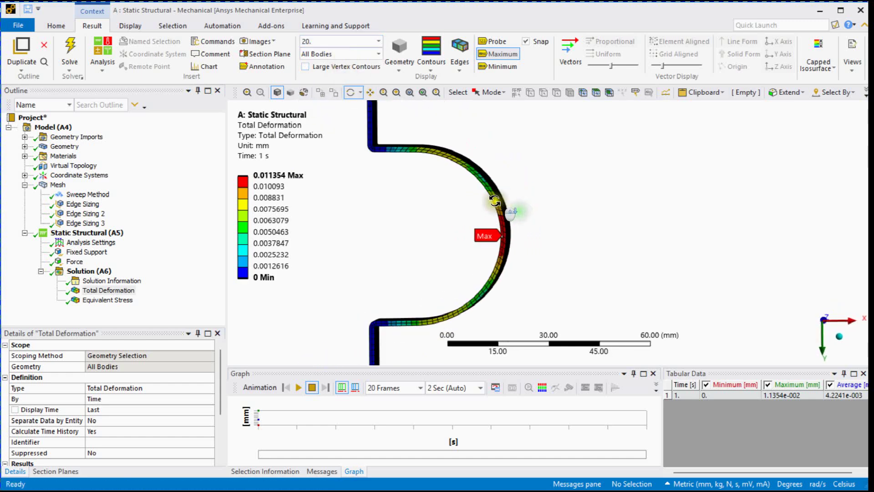
# Set the Total Deformation result's display scale to 2.4e+002 (0.5x Auto).
pyautogui.click(379, 41)
pyautogui.click(335, 68)
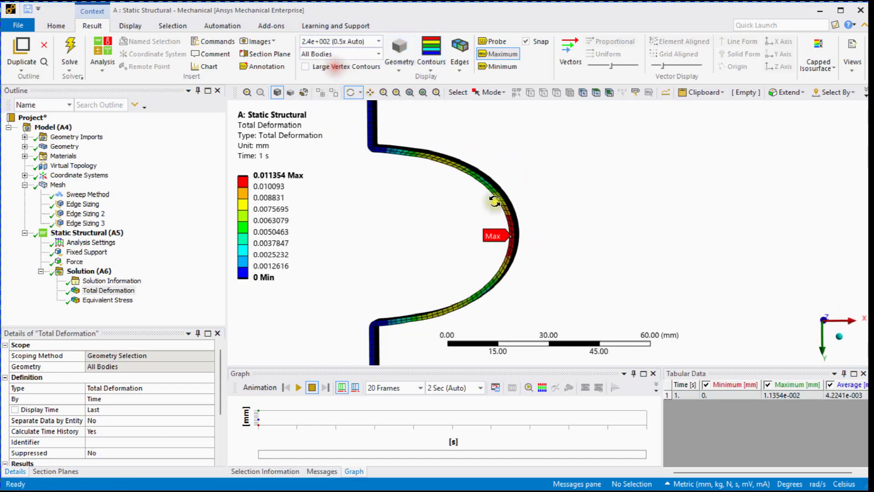
pyautogui.scroll(-2, 417, 226)
pyautogui.moveTo(416, 226); pyautogui.dragTo(437, 250, button='middle')
# Play the result animation for Total Deformation and for Equivalent Stress.
pyautogui.click(299, 387)
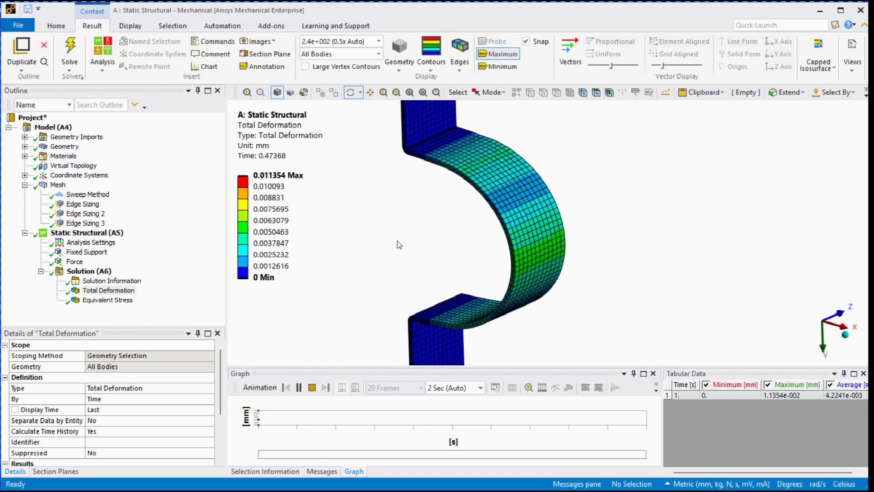
pyautogui.click(123, 300)
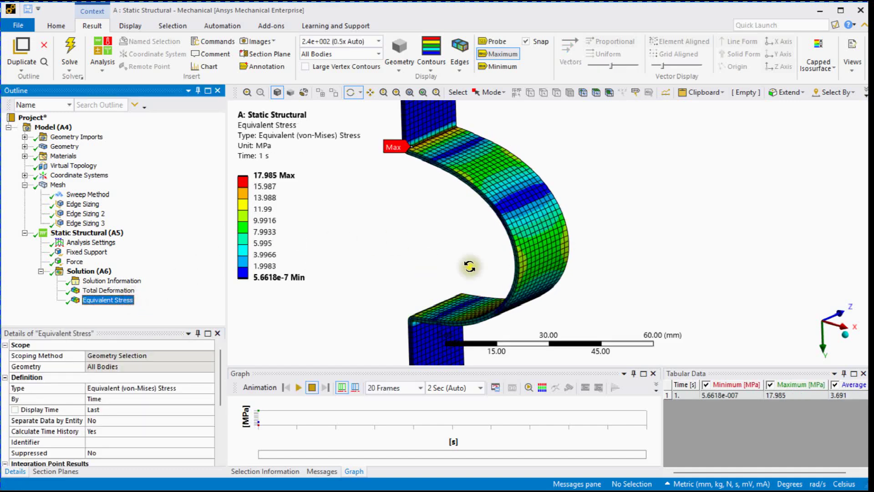
pyautogui.click(298, 387)
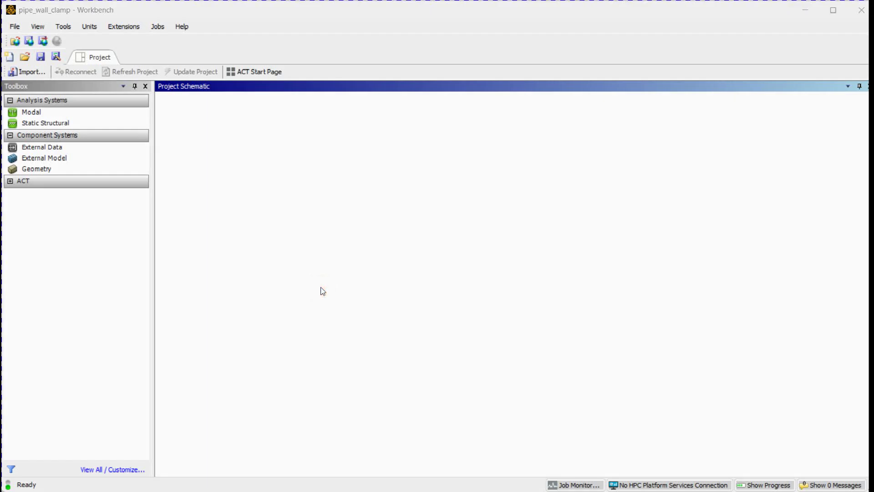
# In Workbench, add a Static Structural system and import the Ansys pipe_wall_clamp file, not the STEP version, as its geometry.
pyautogui.doubleClick(61, 121)
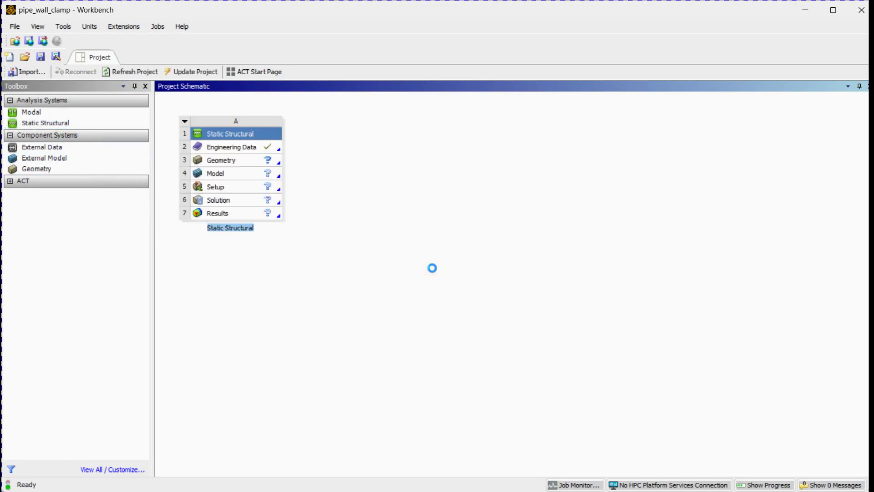
pyautogui.click(253, 161)
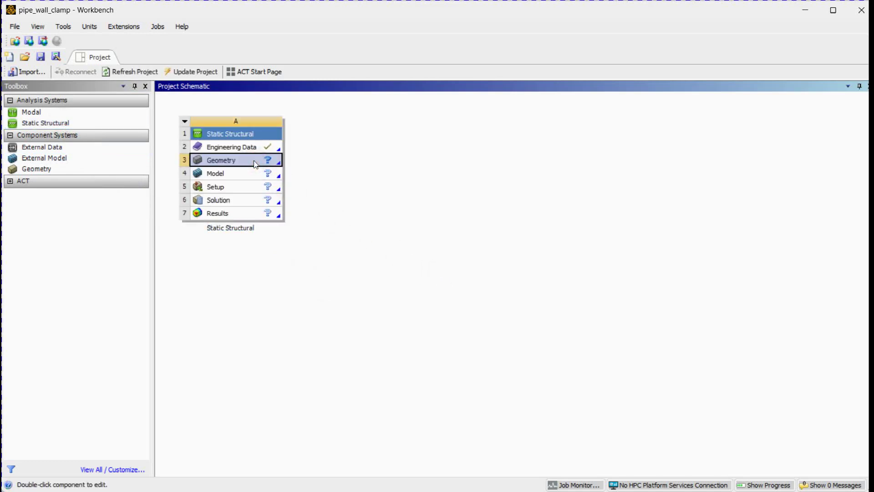
pyautogui.rightClick(253, 161)
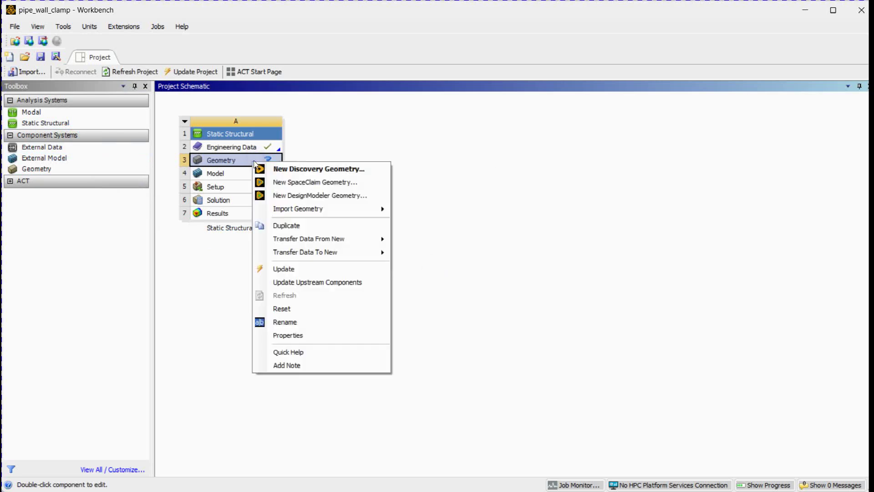
pyautogui.click(289, 209)
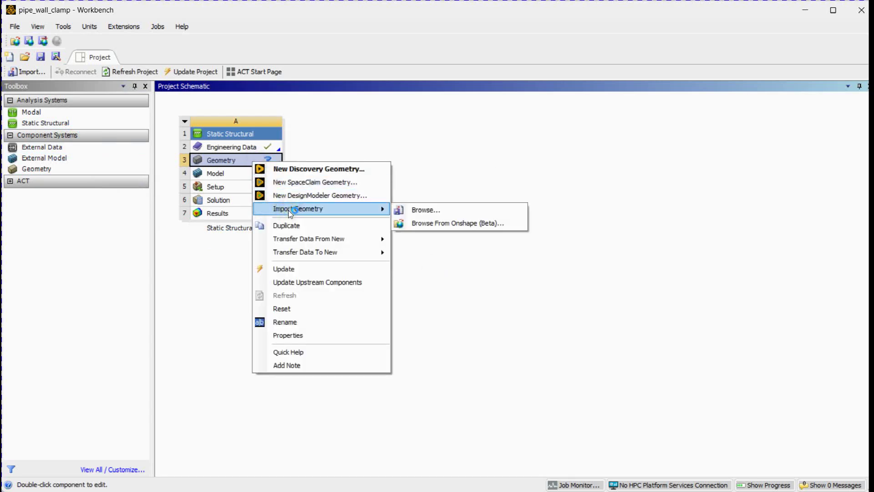
pyautogui.click(456, 213)
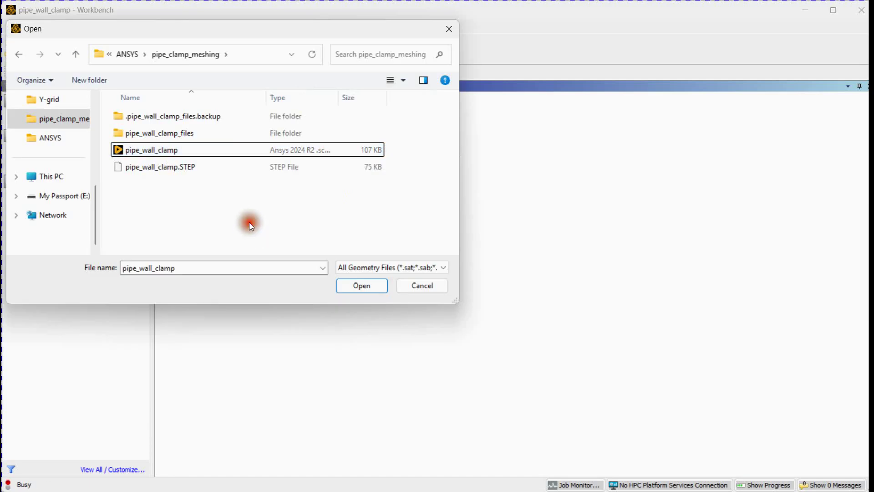
pyautogui.click(174, 146)
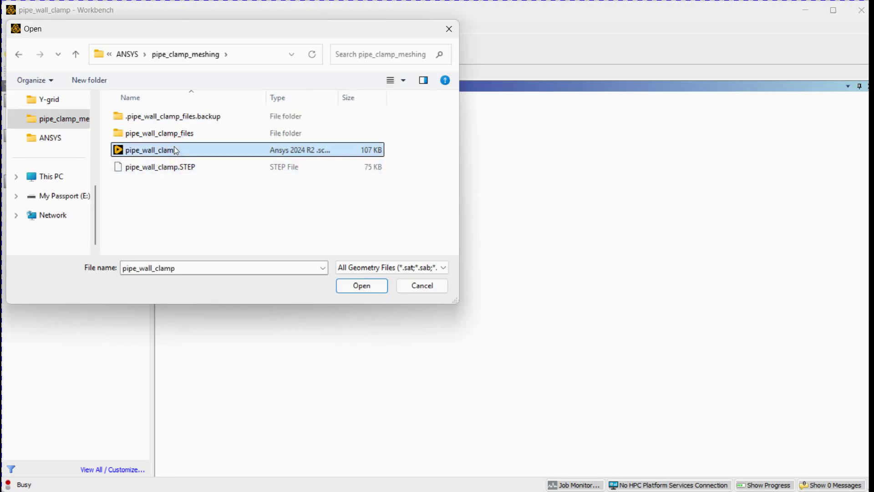
pyautogui.click(359, 290)
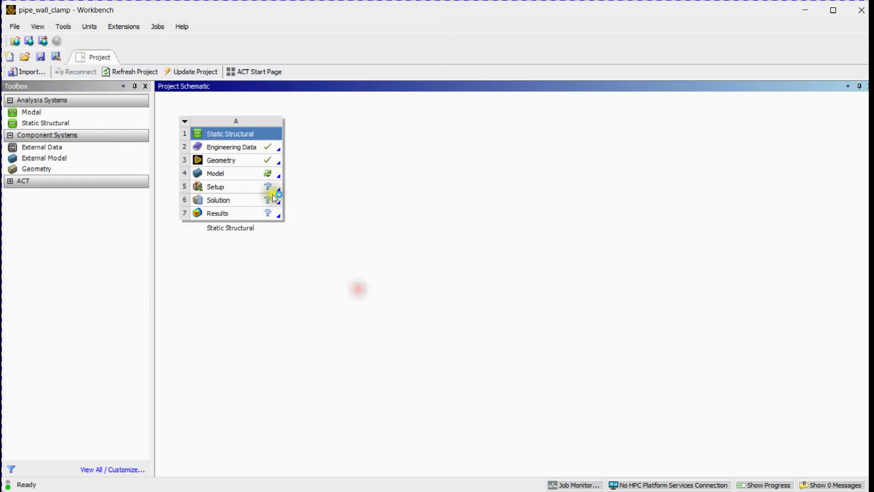
# Open the Static Structural system's model in Ansys Mechanical and give the model outline more height.
pyautogui.doubleClick(253, 172)
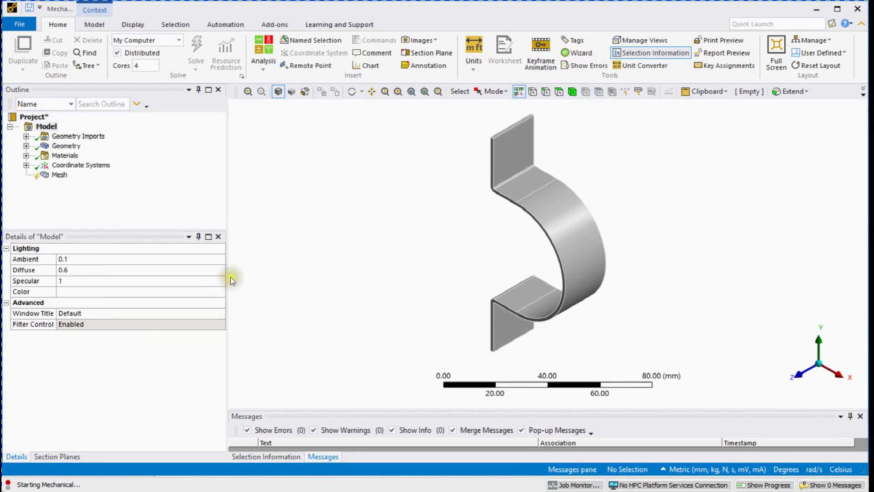
pyautogui.click(144, 238)
pyautogui.moveTo(145, 229); pyautogui.dragTo(131, 314)
# Examine the clamp's curved band and mounting flanges from several angles.
pyautogui.scroll(-1, 503, 318)
pyautogui.keyDown('ctrl'); pyautogui.moveTo(504, 316); pyautogui.dragTo(374, 268, button='middle'); pyautogui.keyUp('ctrl')
pyautogui.scroll(2, 380, 271)
pyautogui.moveTo(382, 272); pyautogui.dragTo(395, 272, button='middle')
pyautogui.scroll(1, 395, 271)
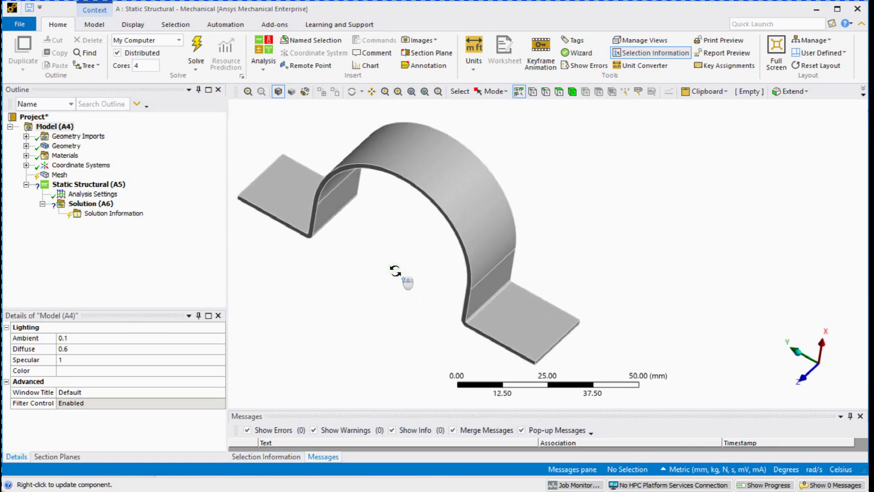
pyautogui.scroll(-2, 397, 278)
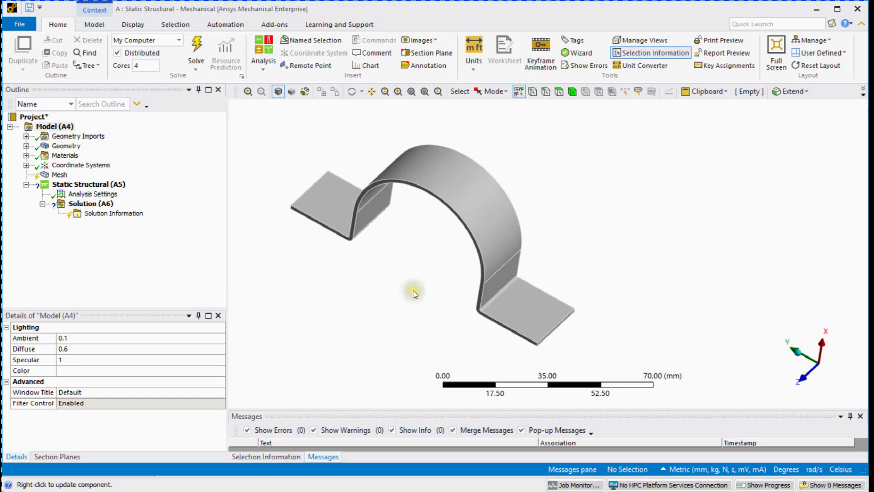
pyautogui.moveTo(345, 274); pyautogui.dragTo(400, 299, button='middle')
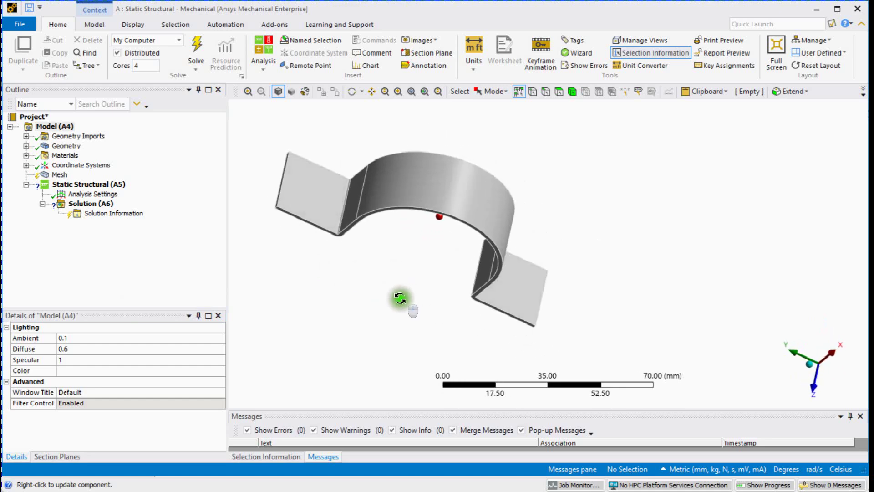
# Insert a mesh method and scope it to the clamp body.
pyautogui.click(65, 175)
pyautogui.rightClick(66, 175)
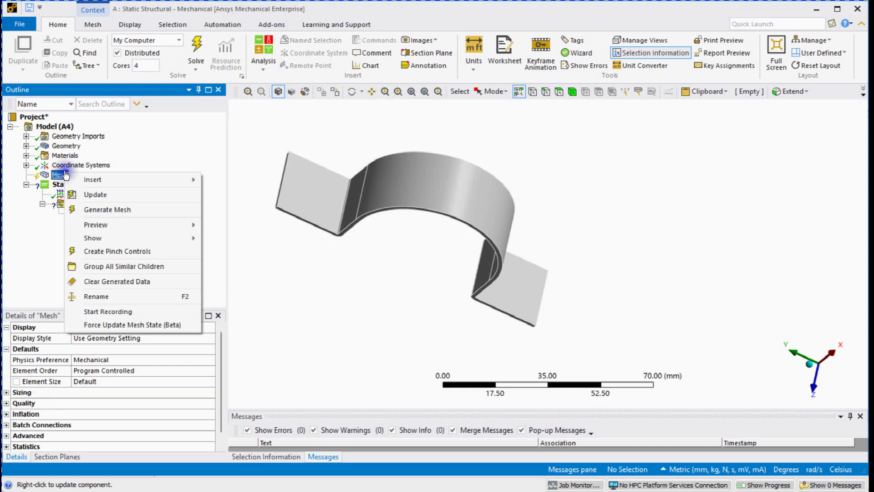
pyautogui.moveTo(113, 174)
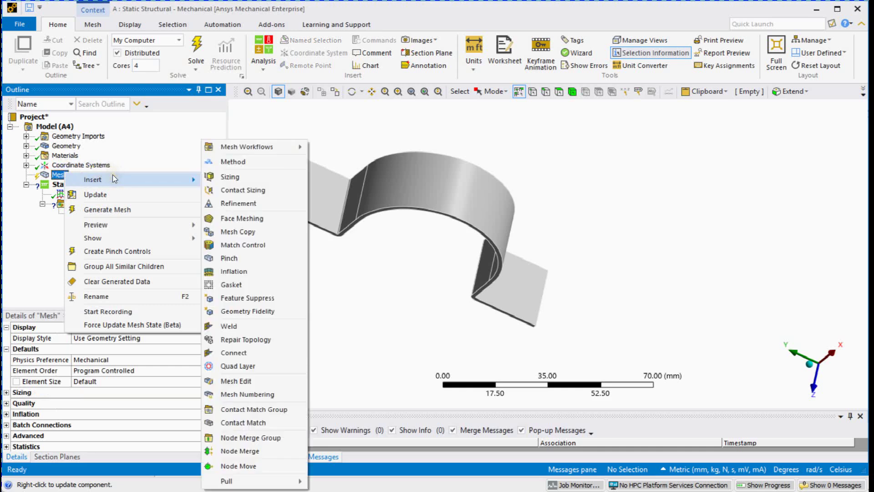
pyautogui.click(242, 162)
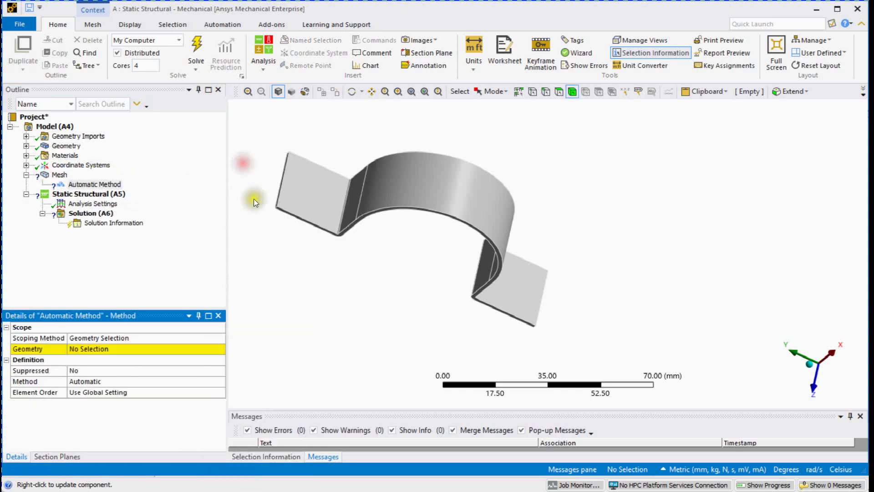
pyautogui.moveTo(300, 295); pyautogui.dragTo(265, 280, button='middle')
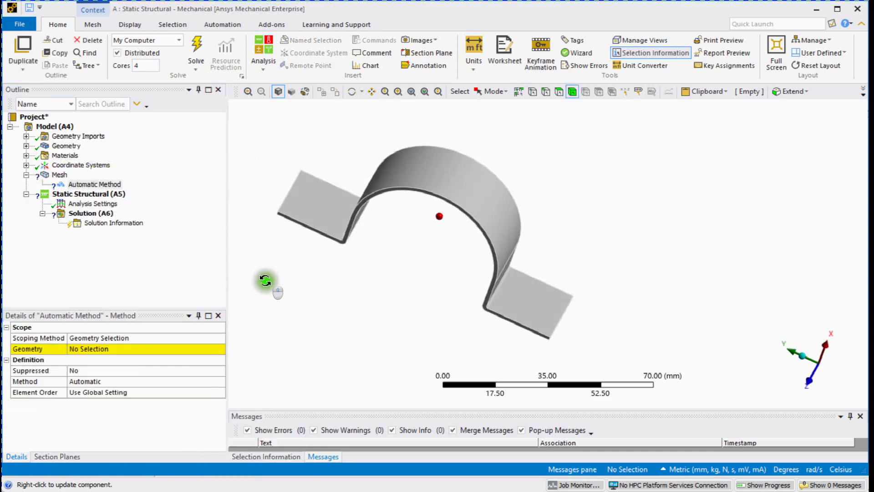
pyautogui.click(373, 193)
pyautogui.click(78, 347)
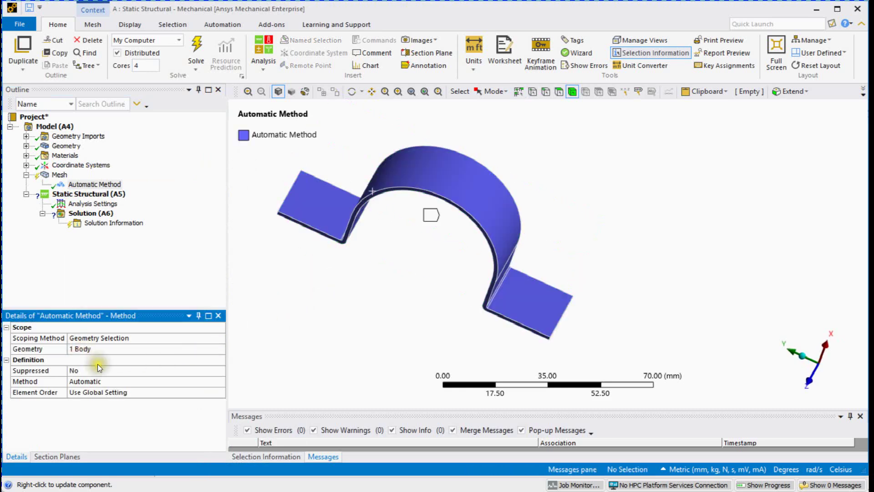
# Change the mesh method to Sweep and enlarge the details area to show all its settings.
pyautogui.click(107, 381)
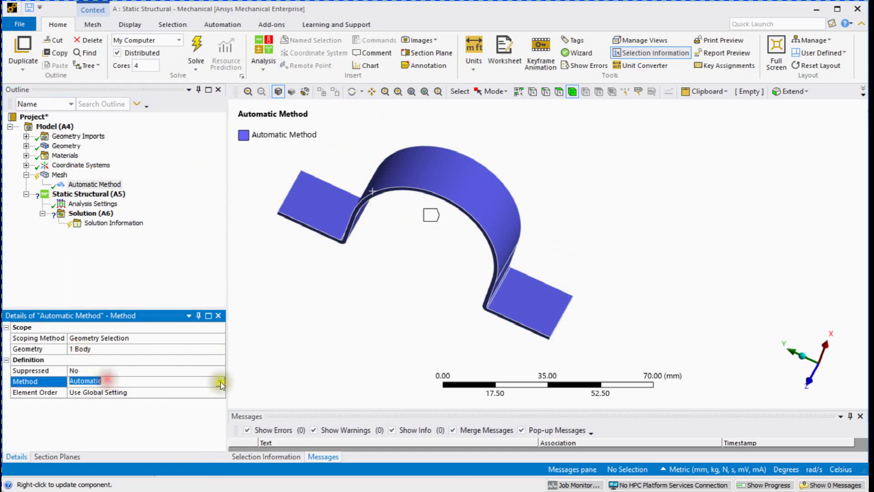
pyautogui.click(220, 381)
pyautogui.click(140, 414)
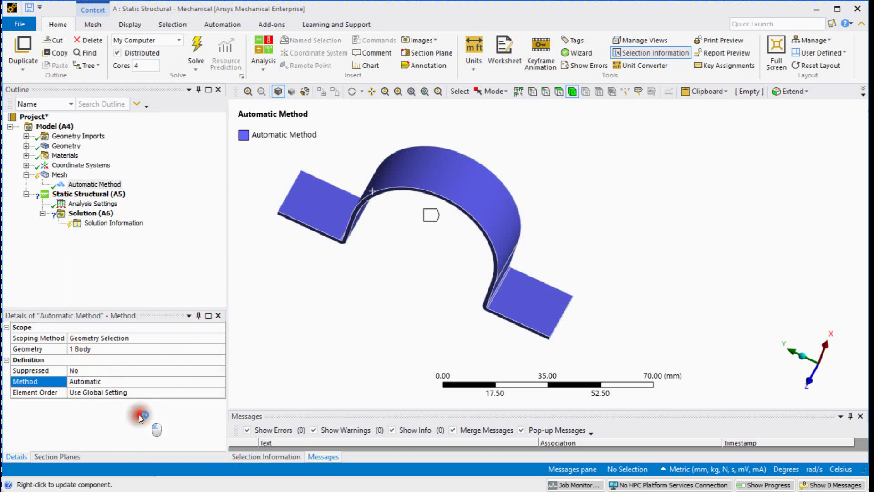
pyautogui.moveTo(139, 309); pyautogui.dragTo(137, 240)
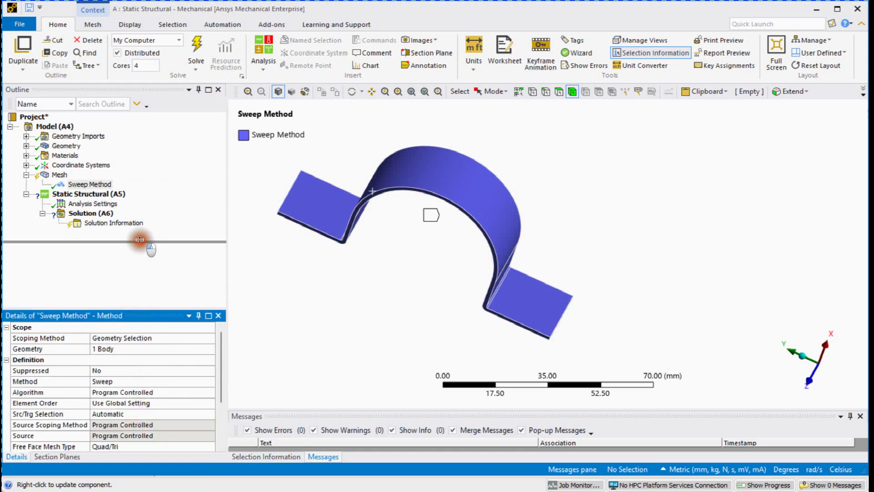
# Generate the clamp's mesh with the Sweep method and automatic source and target selection.
pyautogui.moveTo(338, 297); pyautogui.dragTo(434, 308, button='middle')
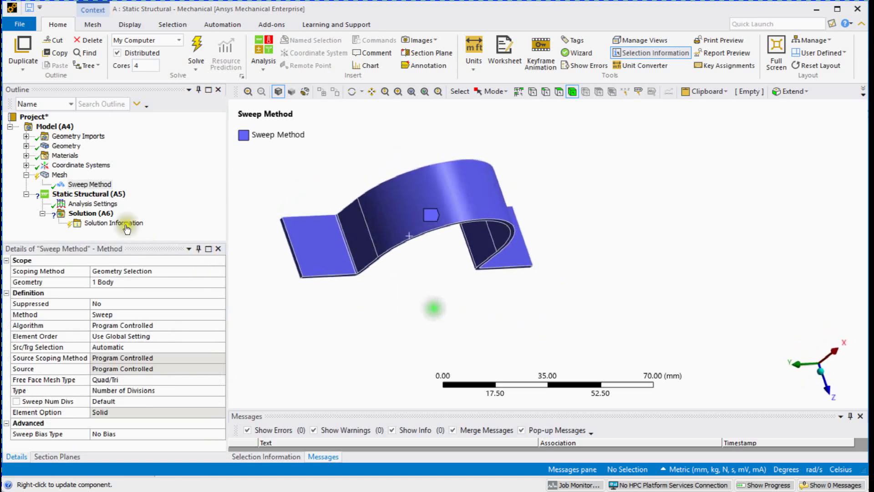
pyautogui.rightClick(54, 174)
pyautogui.click(87, 209)
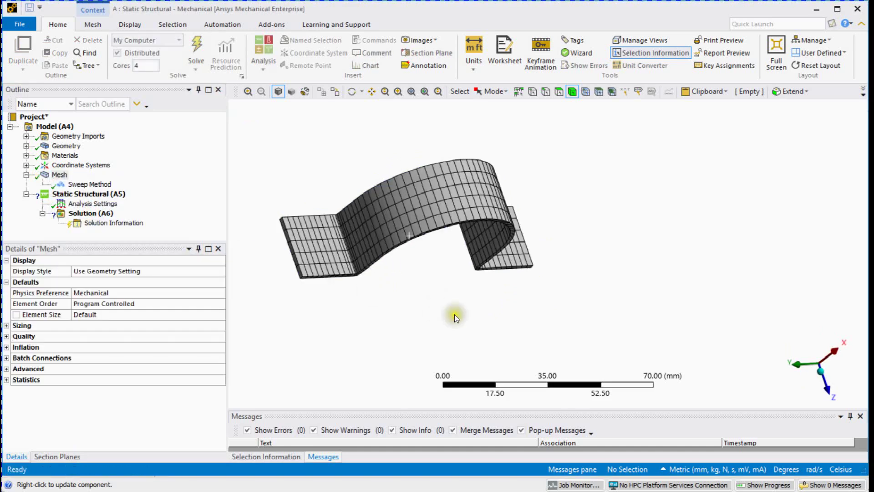
# Examine the generated mesh across the clamp's thickness, at the flange bend and around the curved band.
pyautogui.moveTo(455, 317); pyautogui.dragTo(390, 136, button='middle')
pyautogui.scroll(8, 420, 234)
pyautogui.scroll(-2, 397, 238)
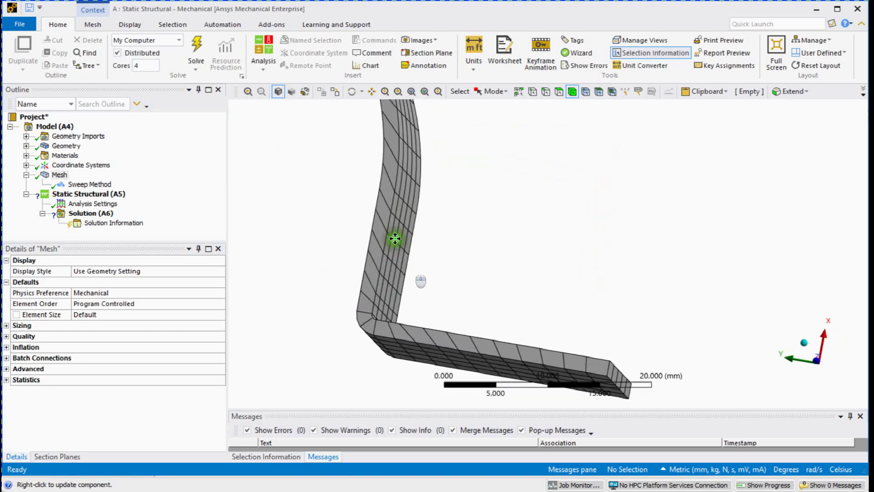
pyautogui.scroll(3, 387, 200)
pyautogui.scroll(-3, 390, 206)
pyautogui.scroll(-3, 367, 197)
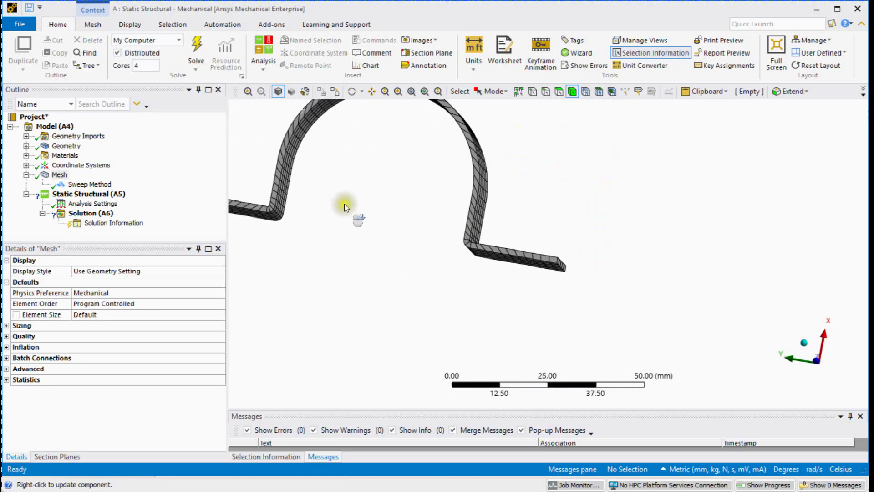
pyautogui.moveTo(343, 203); pyautogui.dragTo(494, 301, button='middle')
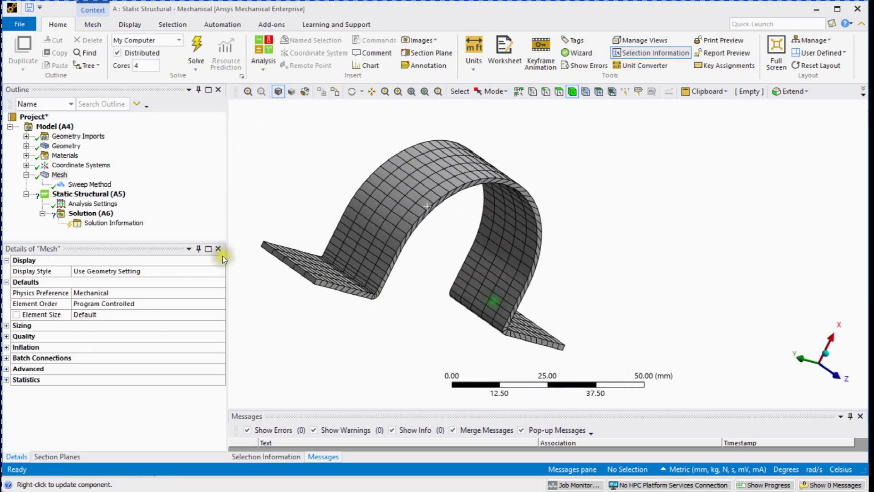
# Set the Sweep Method's source and target selection to Manual Source and Target.
pyautogui.click(80, 184)
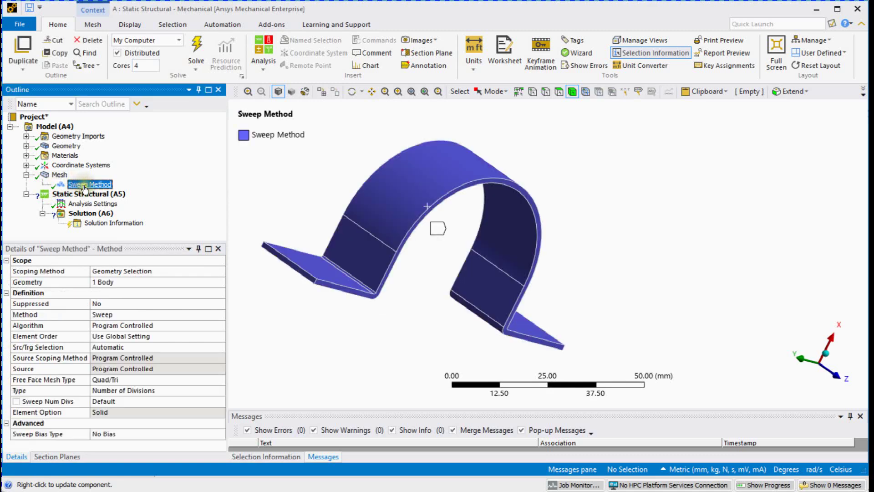
pyautogui.click(219, 348)
pyautogui.click(220, 347)
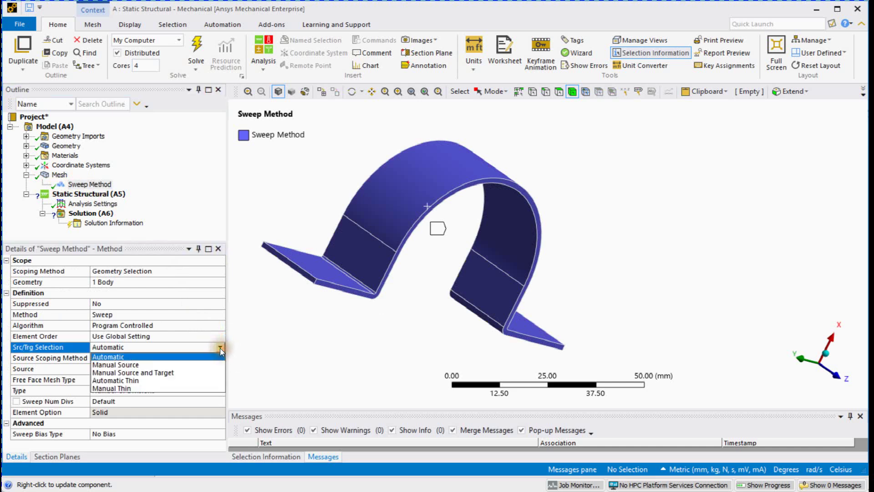
pyautogui.click(178, 373)
# Assign the narrow end face of one flange as the Sweep Method's source.
pyautogui.click(163, 369)
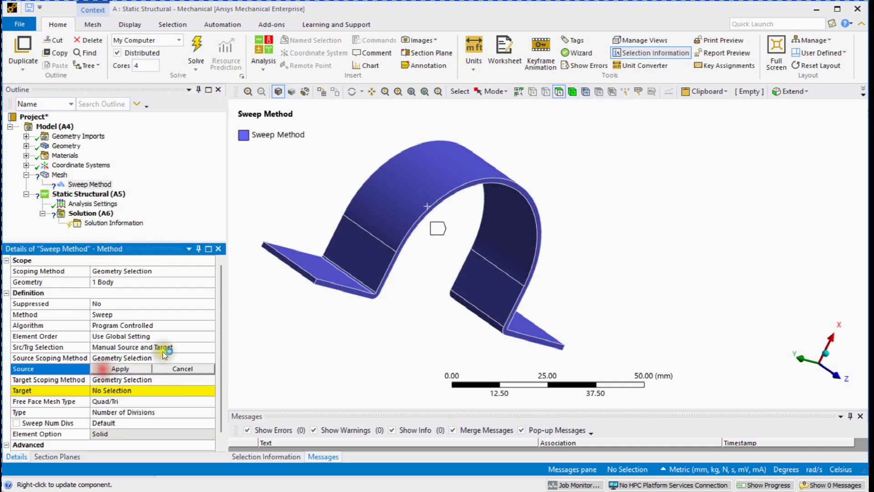
pyautogui.click(311, 274)
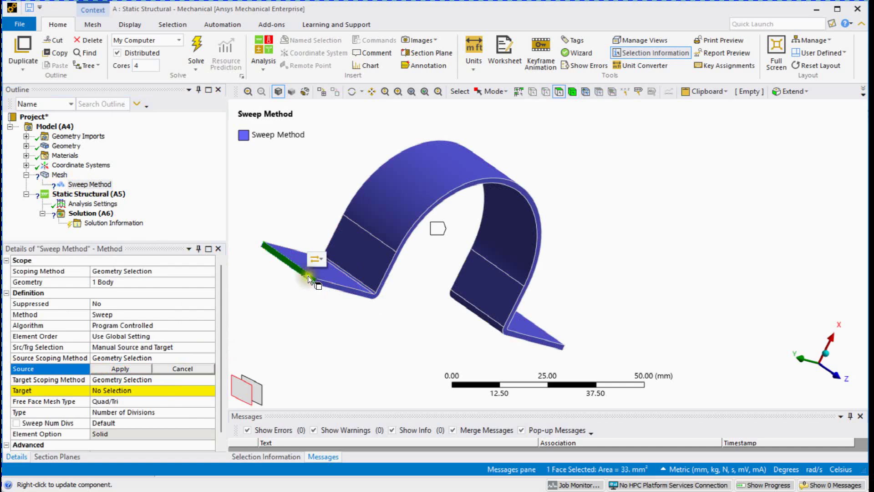
pyautogui.scroll(2, 308, 275)
pyautogui.moveTo(307, 276); pyautogui.dragTo(408, 255, button='middle')
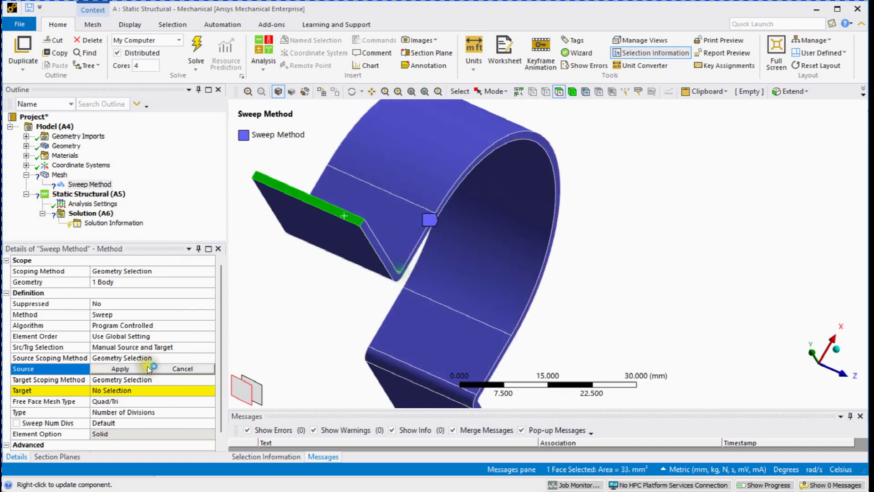
pyautogui.click(120, 368)
# Assign the narrow end face of the opposite flange as the Sweep Method's target.
pyautogui.click(111, 391)
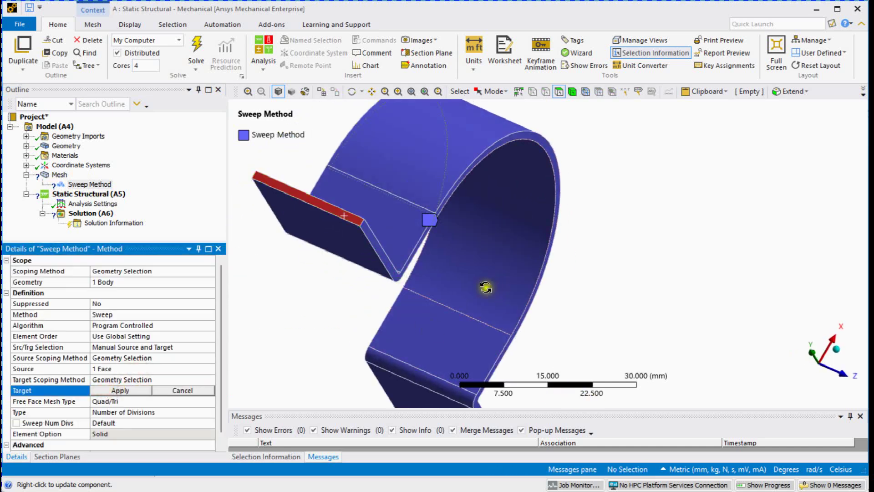
pyautogui.moveTo(484, 291); pyautogui.dragTo(363, 185, button='middle')
pyautogui.click(429, 274)
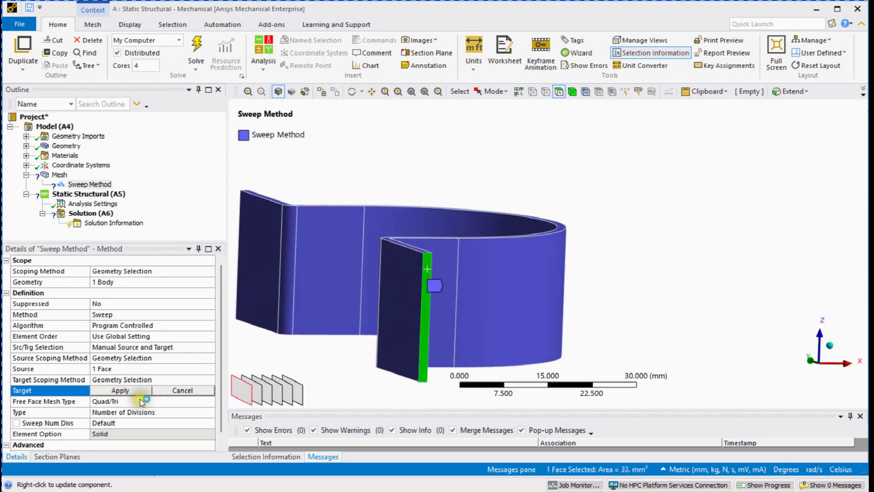
pyautogui.click(121, 390)
# Set the Sweep Method's number of divisions to 50.
pyautogui.moveTo(385, 241); pyautogui.dragTo(447, 266, button='middle')
pyautogui.click(123, 423)
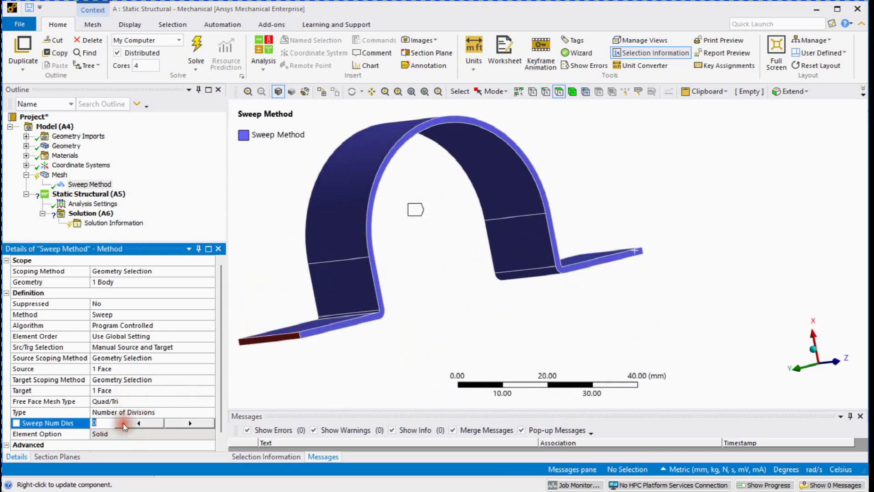
pyautogui.write('50')
pyautogui.press('Return')
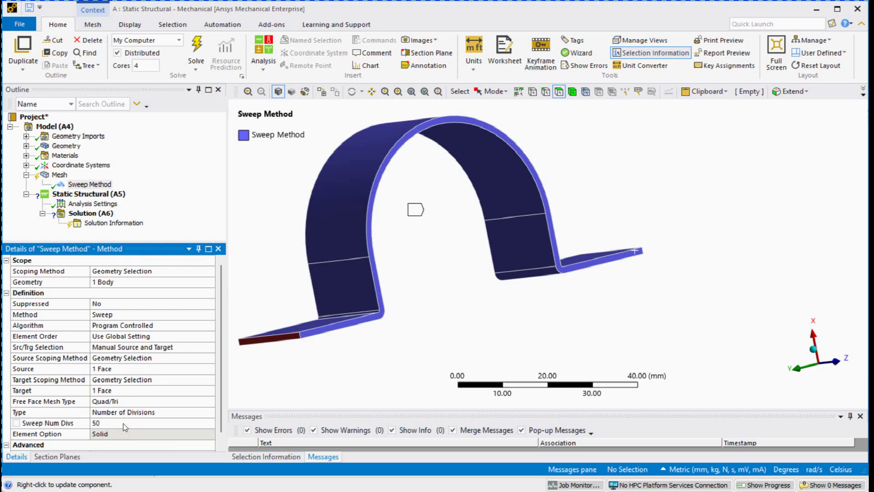
# Generate the mesh with 50 sweep divisions and inspect the elements along the clamp's side profile.
pyautogui.rightClick(59, 175)
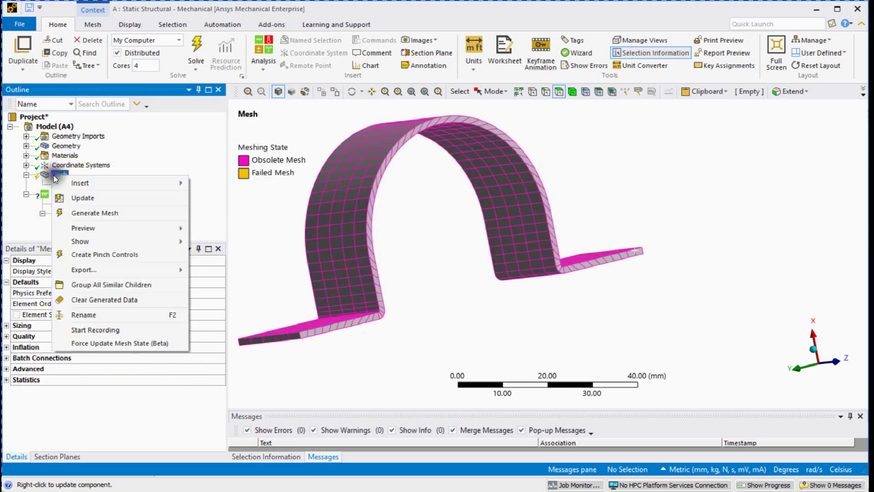
pyautogui.click(88, 213)
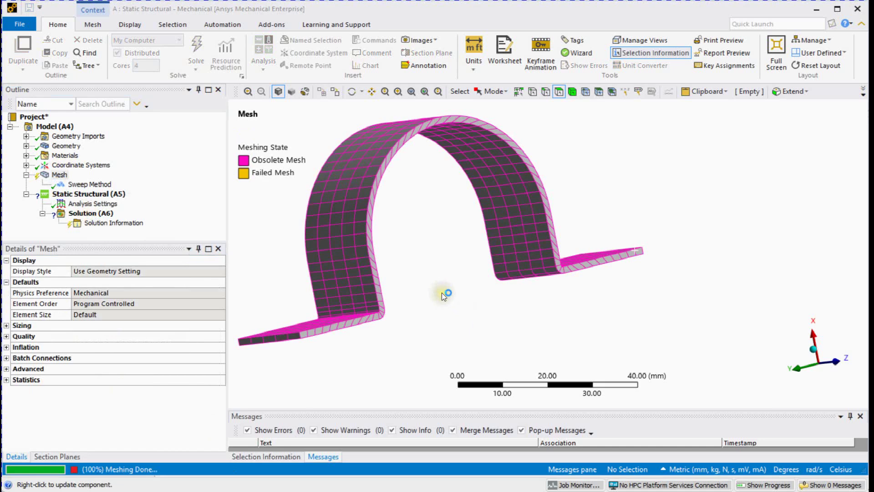
pyautogui.moveTo(517, 297); pyautogui.dragTo(484, 259, button='middle')
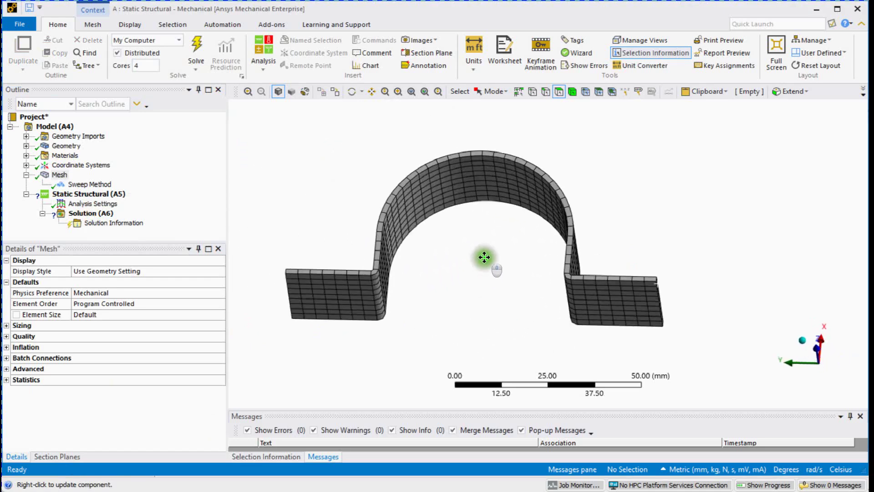
pyautogui.click(825, 359)
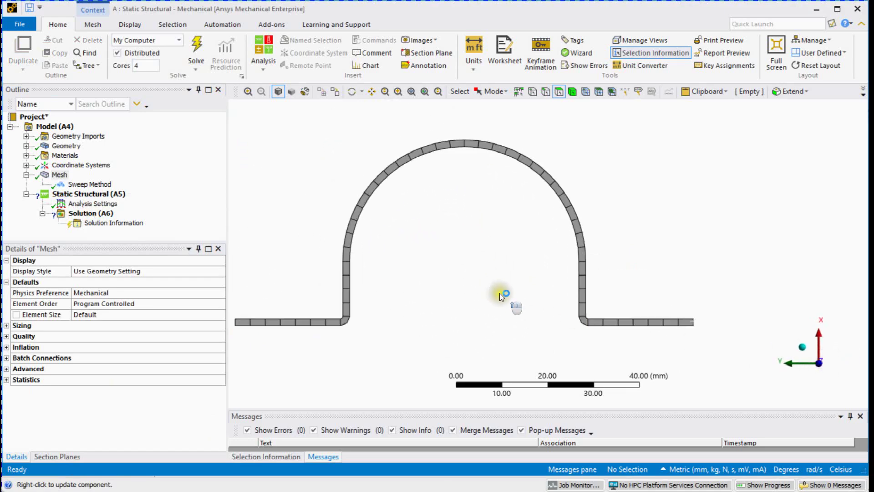
pyautogui.scroll(5, 476, 293)
pyautogui.moveTo(540, 305)
pyautogui.keyDown('ctrl'); pyautogui.mouseDown(button='middle')
pyautogui.moveTo(523, 302)
pyautogui.moveTo(532, 301)
pyautogui.mouseUp(button='middle'); pyautogui.keyUp('ctrl')
# Set the Sweep Method's number of divisions to 100 and regenerate the mesh.
pyautogui.click(89, 184)
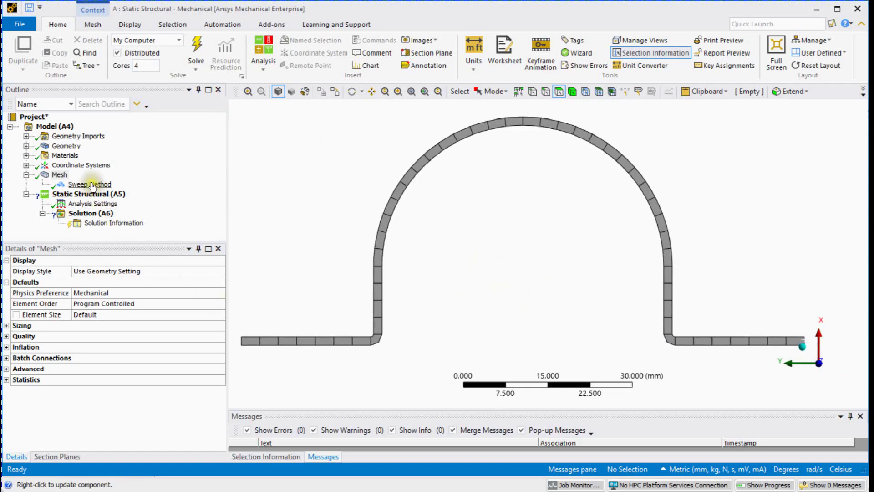
pyautogui.click(104, 422)
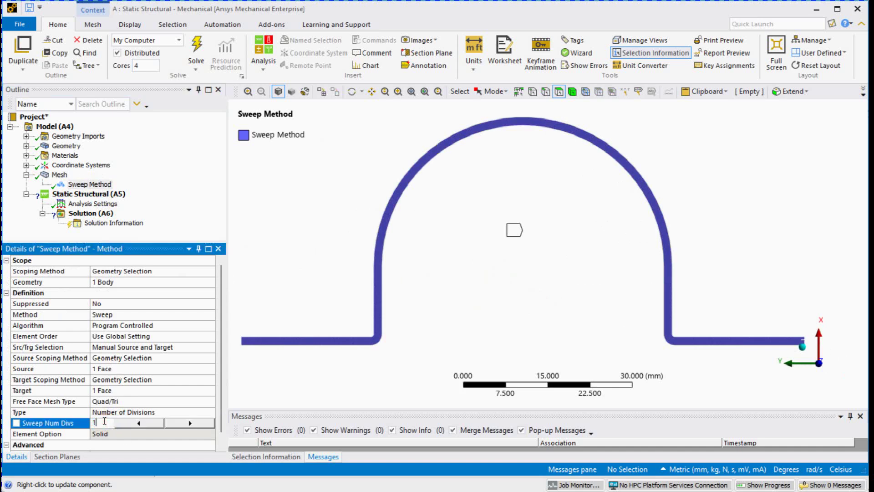
pyautogui.press('Return')
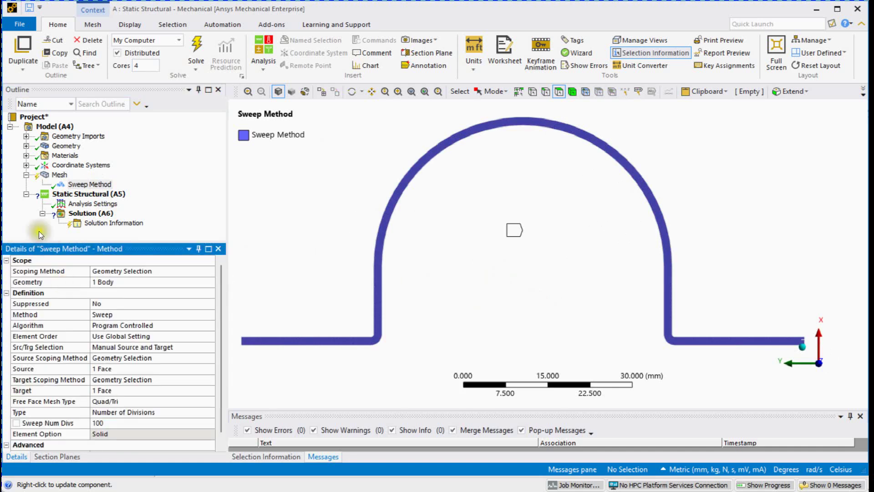
pyautogui.rightClick(76, 174)
pyautogui.click(120, 213)
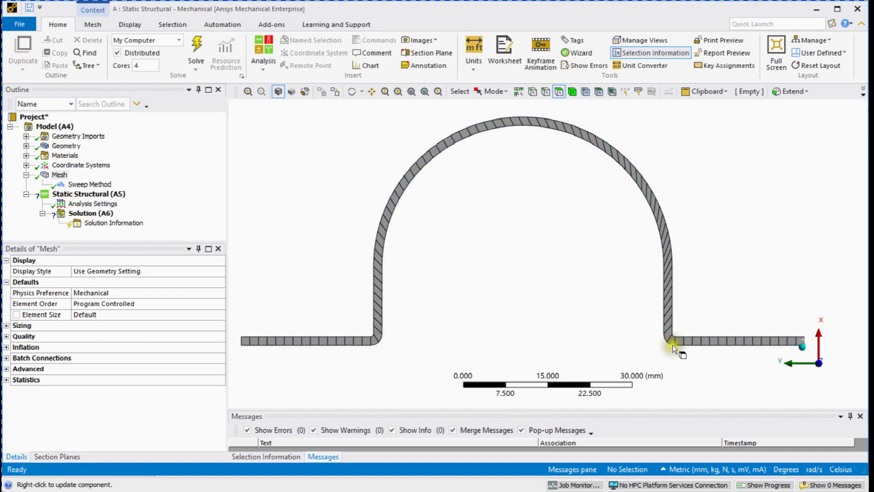
# Insert a mesh sizing on the long outer edge of the flange's end face.
pyautogui.scroll(-4, 432, 311)
pyautogui.moveTo(428, 308); pyautogui.dragTo(542, 321, button='middle')
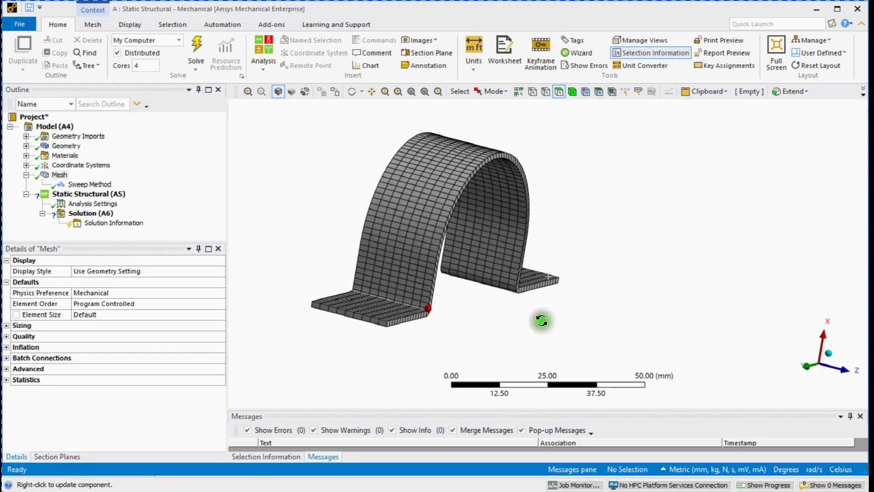
pyautogui.scroll(4, 262, 281)
pyautogui.moveTo(323, 279); pyautogui.dragTo(391, 255, button='middle')
pyautogui.scroll(4, 353, 283)
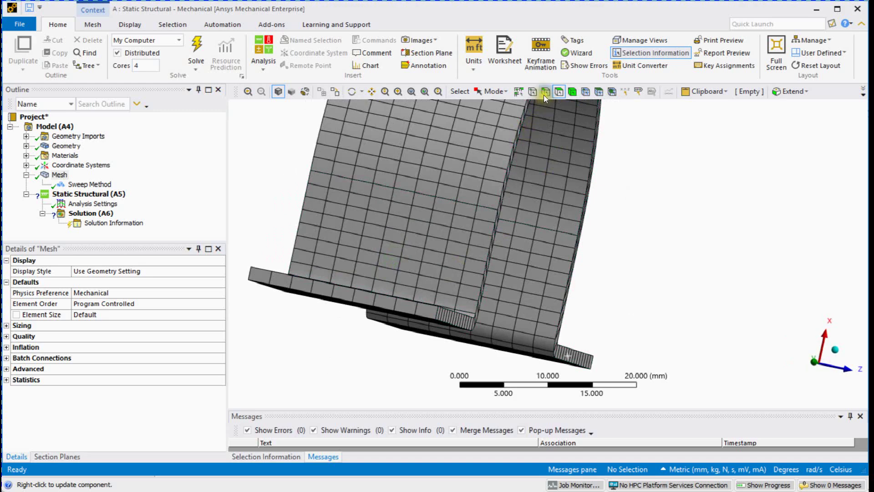
pyautogui.click(346, 295)
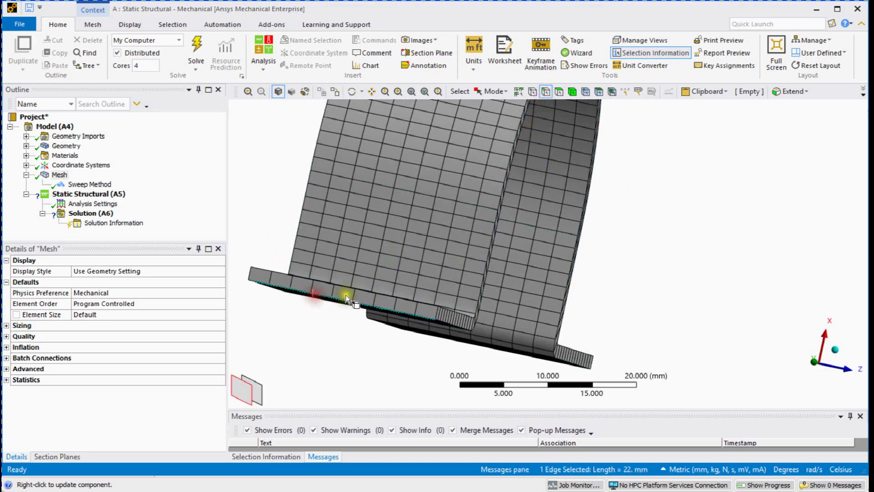
pyautogui.moveTo(346, 294); pyautogui.dragTo(327, 242, button='middle')
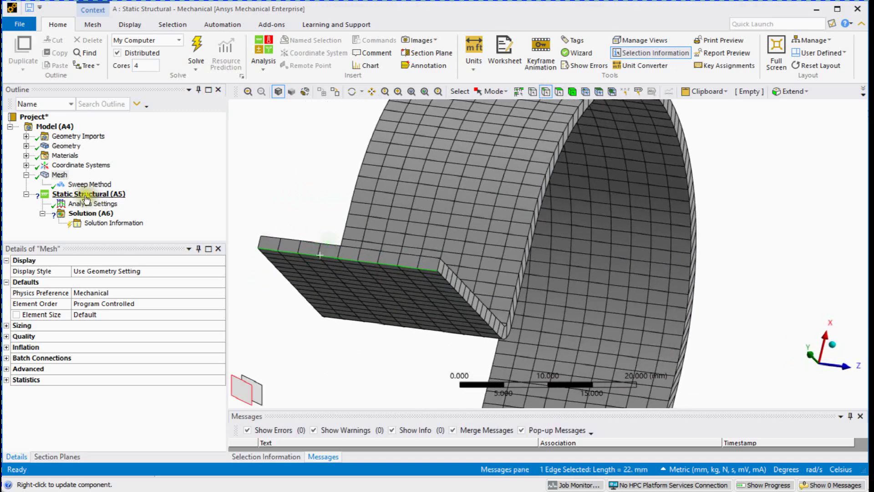
pyautogui.rightClick(68, 177)
pyautogui.moveTo(77, 181)
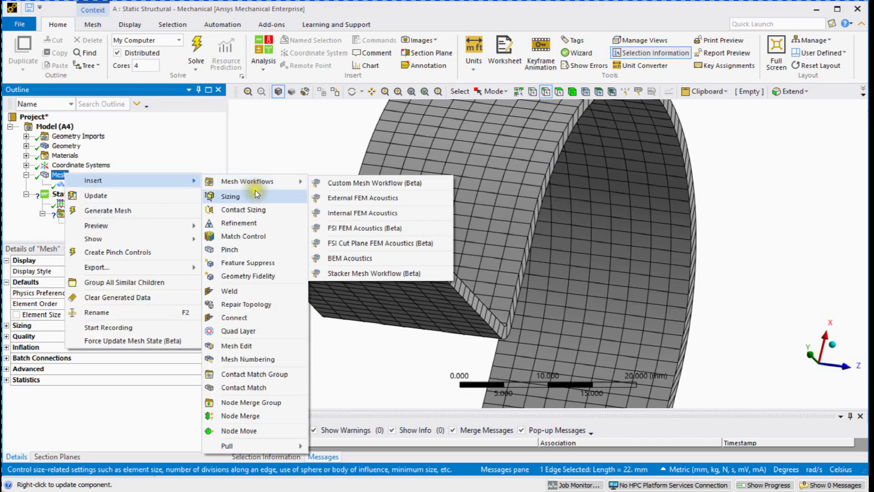
pyautogui.click(256, 195)
# Define the long edge's sizing by Number of Divisions with 12 divisions and Hard behavior.
pyautogui.click(92, 314)
pyautogui.click(91, 313)
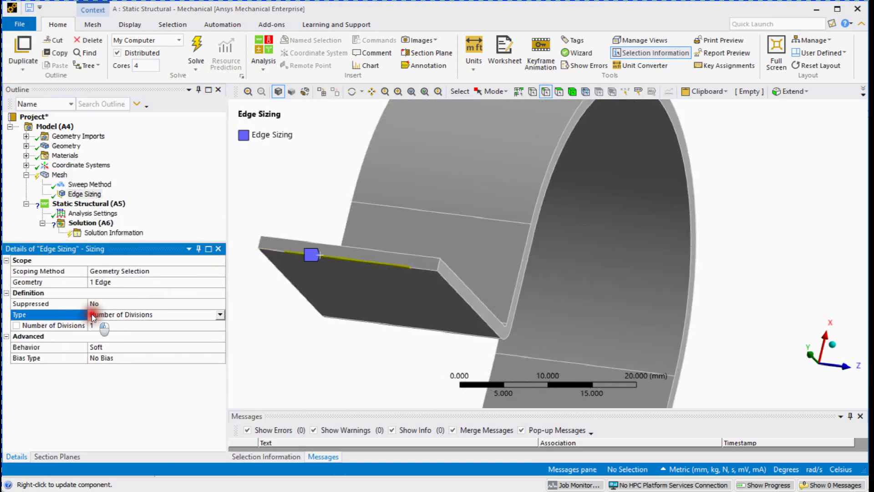
pyautogui.click(97, 323)
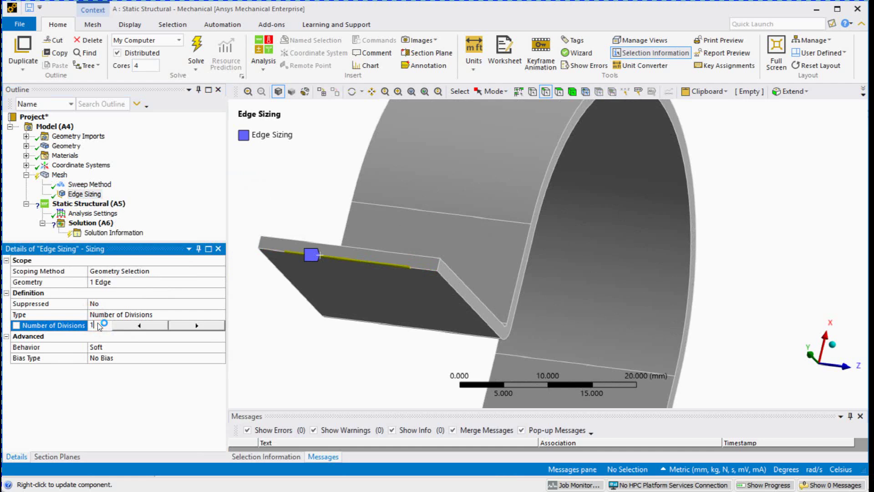
pyautogui.write('12')
pyautogui.press('Return')
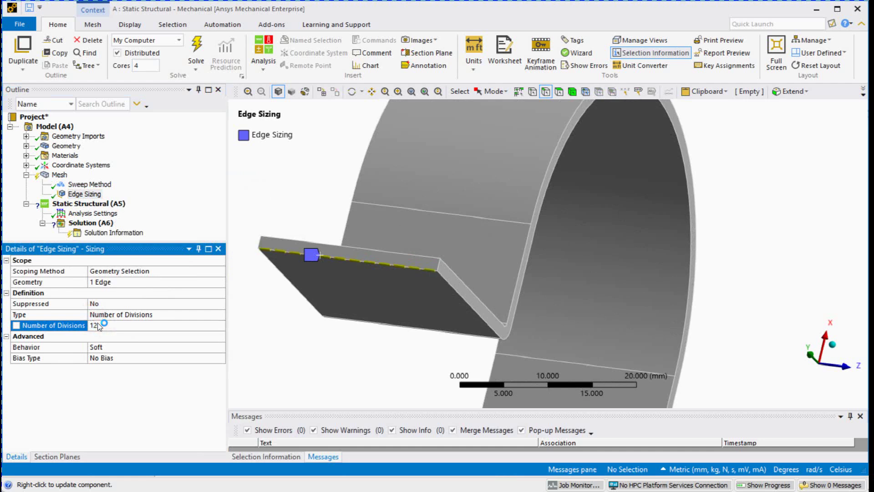
pyautogui.click(104, 350)
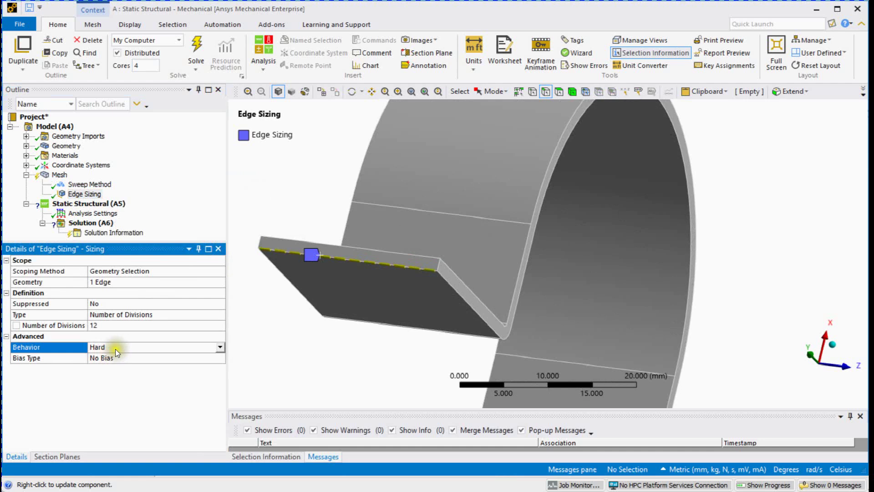
# Regenerate the mesh with the long edge's sizing and inspect the elements at the flange end.
pyautogui.rightClick(64, 177)
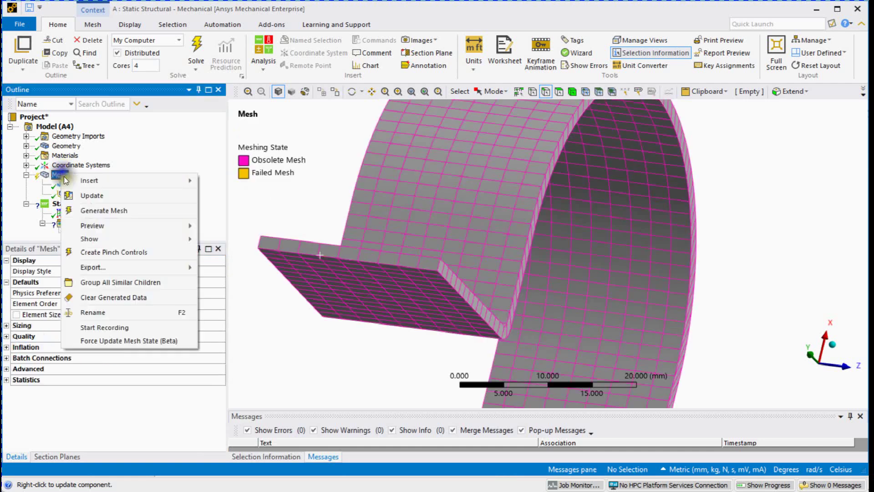
pyautogui.click(83, 210)
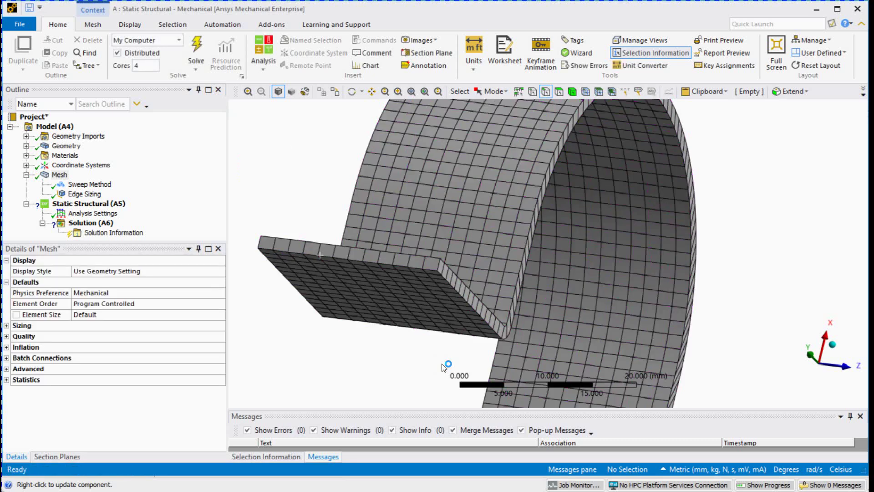
pyautogui.scroll(3, 417, 241)
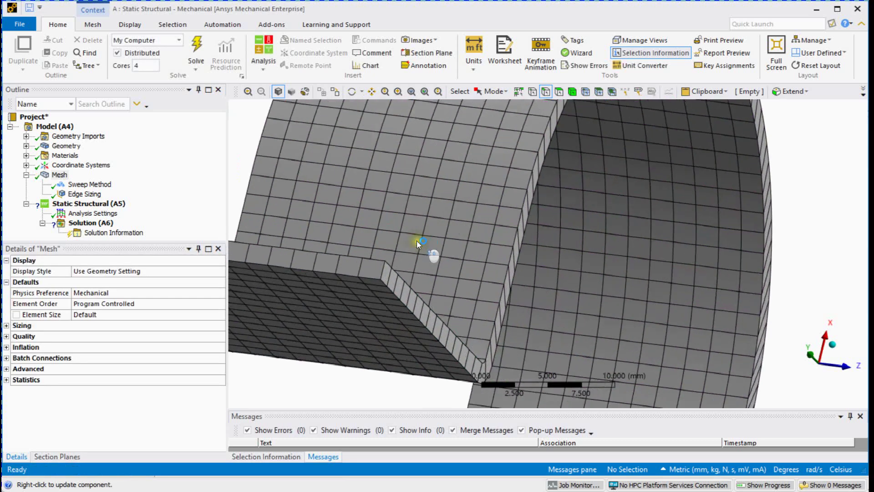
# Insert a second mesh sizing on the short thickness edge at the corner of the flange's end face.
pyautogui.click(368, 269)
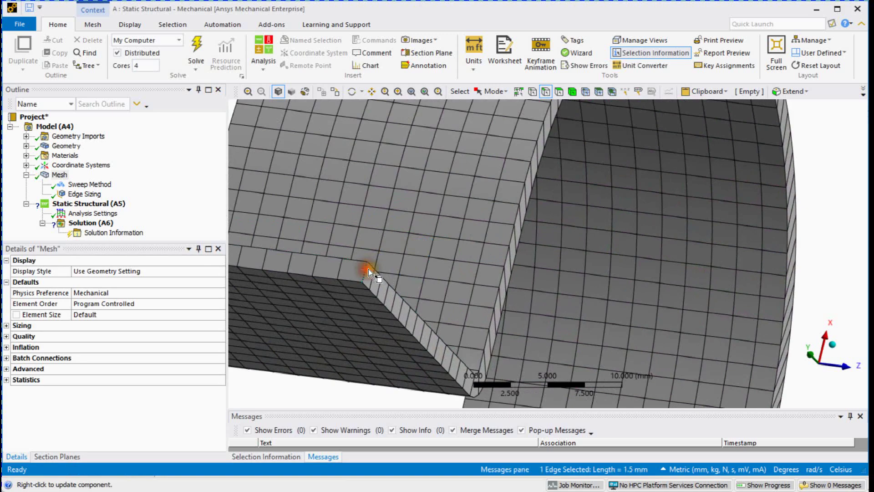
pyautogui.scroll(-5, 368, 269)
pyautogui.scroll(3, 408, 223)
pyautogui.moveTo(408, 223); pyautogui.dragTo(445, 222, button='middle')
pyautogui.rightClick(61, 177)
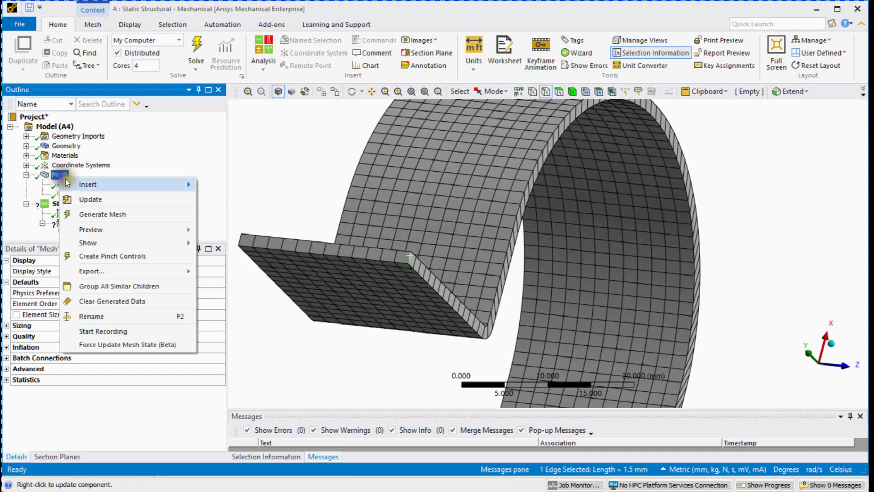
pyautogui.moveTo(187, 186)
pyautogui.click(237, 197)
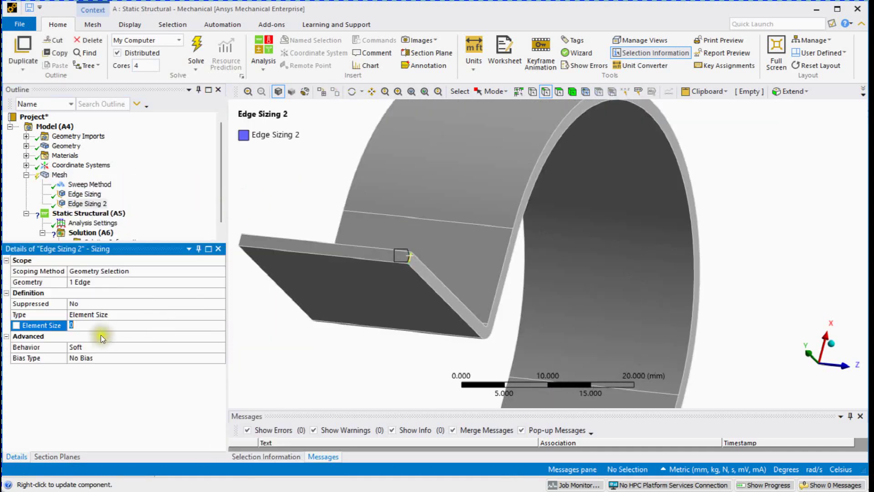
# Define the thickness edge's sizing by Number of Divisions with 2 divisions and Hard behavior.
pyautogui.click(94, 315)
pyautogui.click(94, 324)
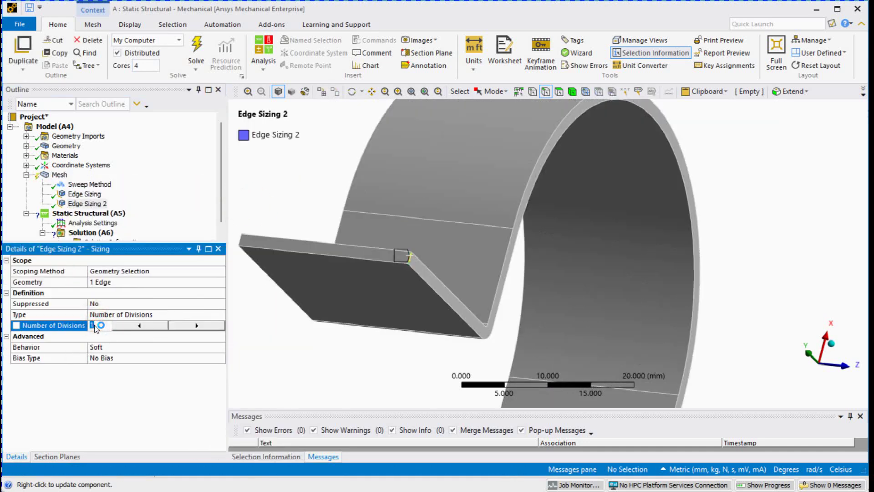
pyautogui.write('2')
pyautogui.press('Return')
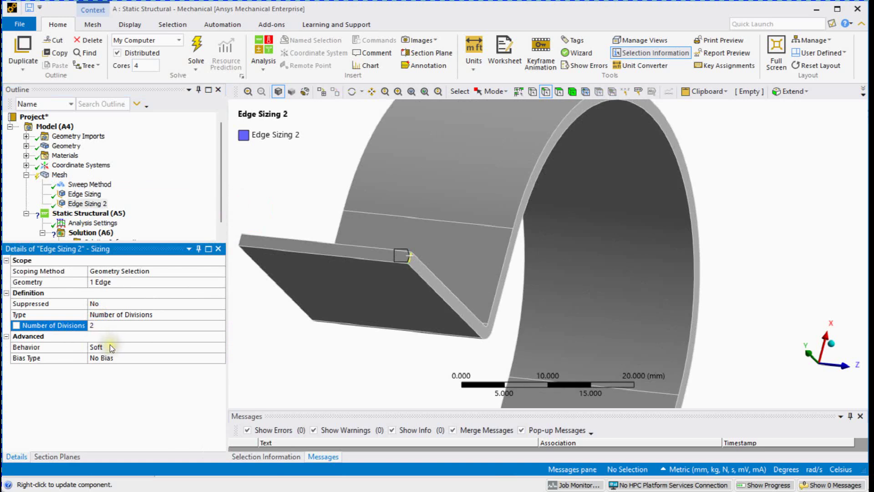
pyautogui.doubleClick(110, 344)
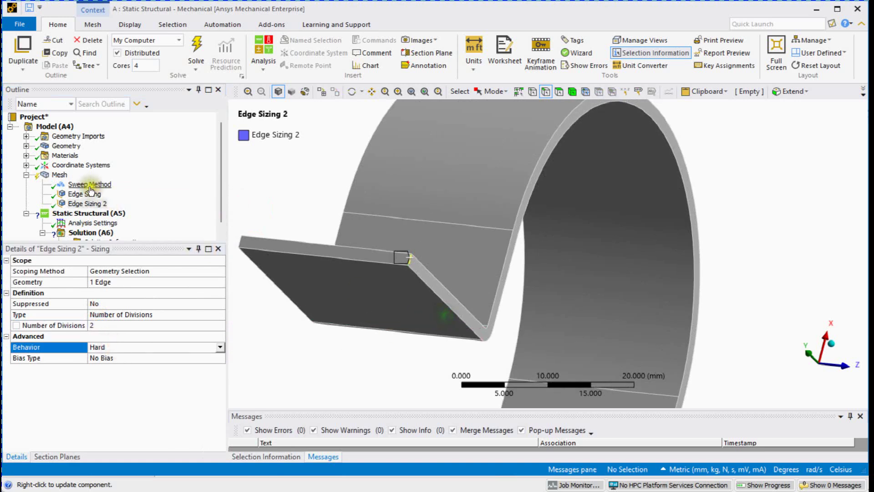
# Regenerate the mesh with both edge sizings and check the element layers through the clamp's thickness.
pyautogui.rightClick(59, 174)
pyautogui.click(87, 212)
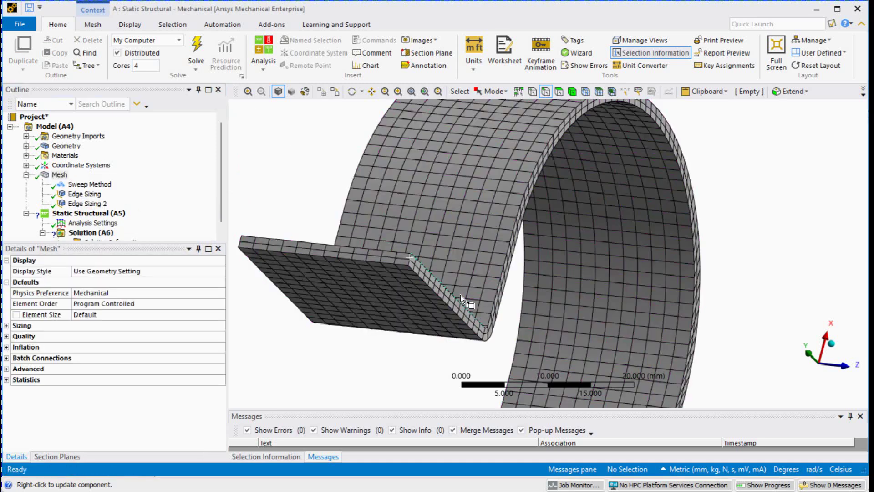
pyautogui.moveTo(461, 295); pyautogui.dragTo(453, 298, button='middle')
pyautogui.scroll(-3, 453, 296)
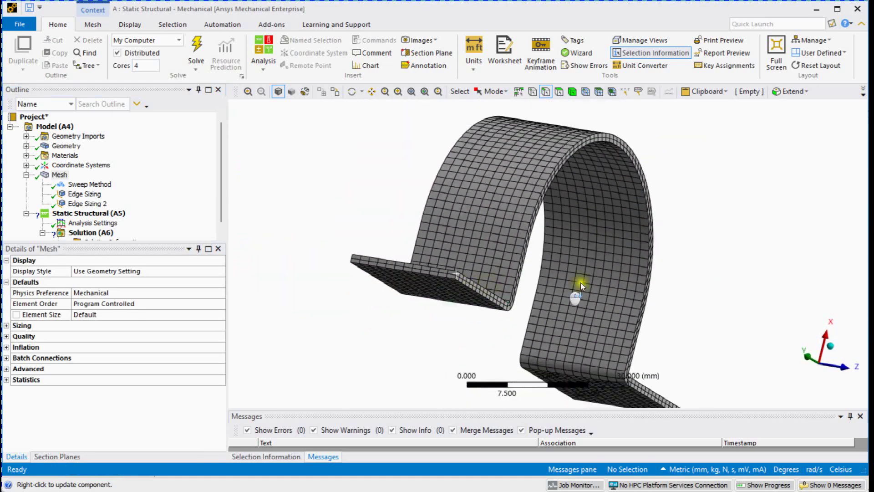
# Add a Virtual Topology object to the model for splitting the clamp's side face at the flange bend.
pyautogui.moveTo(580, 285); pyautogui.dragTo(366, 239, button='middle')
pyautogui.keyDown('ctrl'); pyautogui.moveTo(489, 307); pyautogui.dragTo(256, 224, button='middle'); pyautogui.keyUp('ctrl')
pyautogui.scroll(5, 376, 318)
pyautogui.keyDown('ctrl'); pyautogui.moveTo(319, 330); pyautogui.dragTo(546, 215, button='middle'); pyautogui.keyUp('ctrl')
pyautogui.scroll(5, 425, 245)
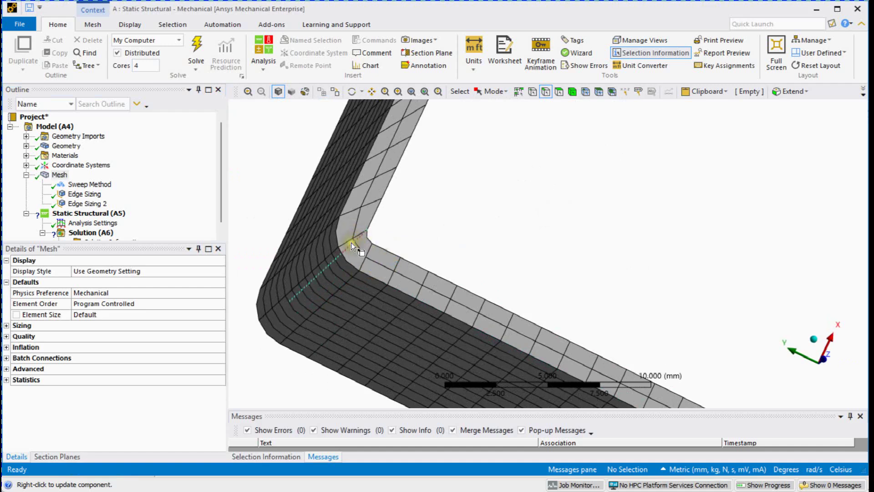
pyautogui.keyDown('ctrl'); pyautogui.moveTo(351, 242); pyautogui.dragTo(383, 254, button='middle'); pyautogui.keyUp('ctrl')
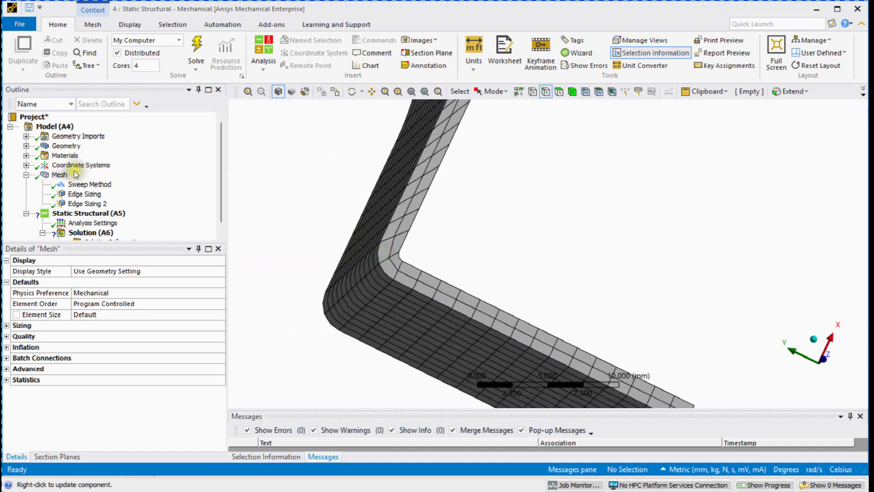
pyautogui.click(66, 146)
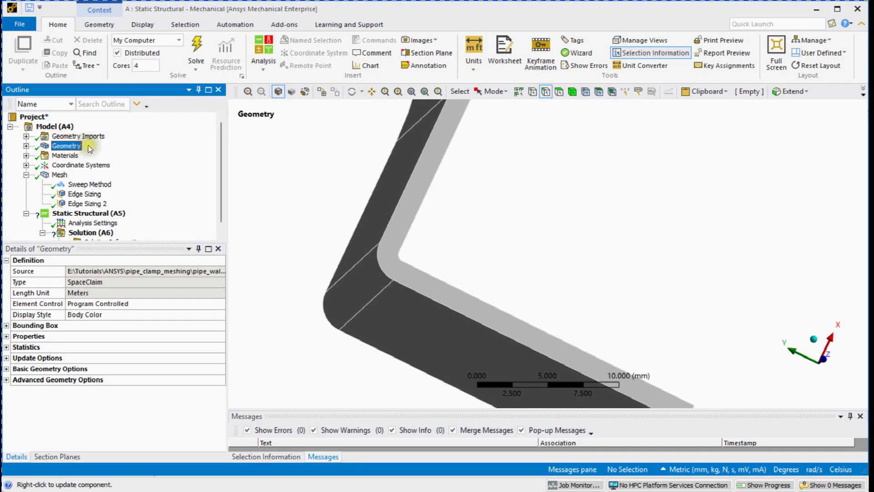
pyautogui.rightClick(54, 131)
pyautogui.moveTo(70, 136)
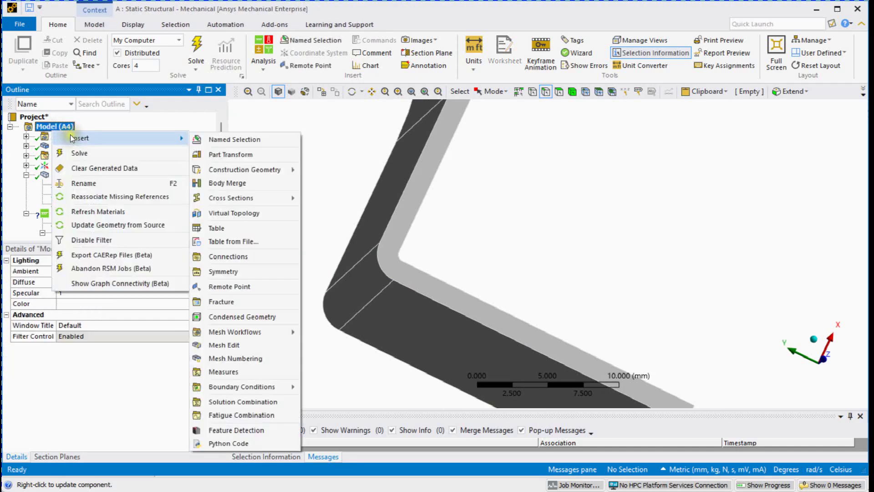
pyautogui.click(235, 214)
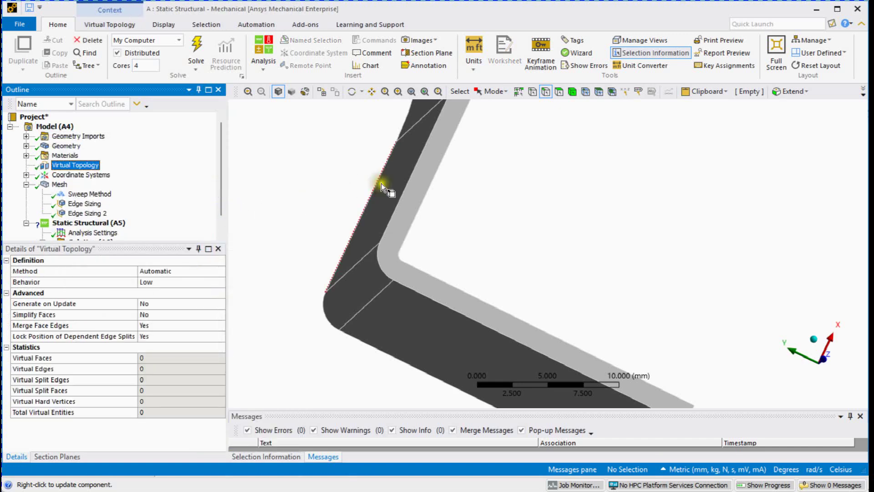
# Insert a Virtual Split Face at Vertices between the inner and outer arc vertices at the arm end of the bend.
pyautogui.click(532, 92)
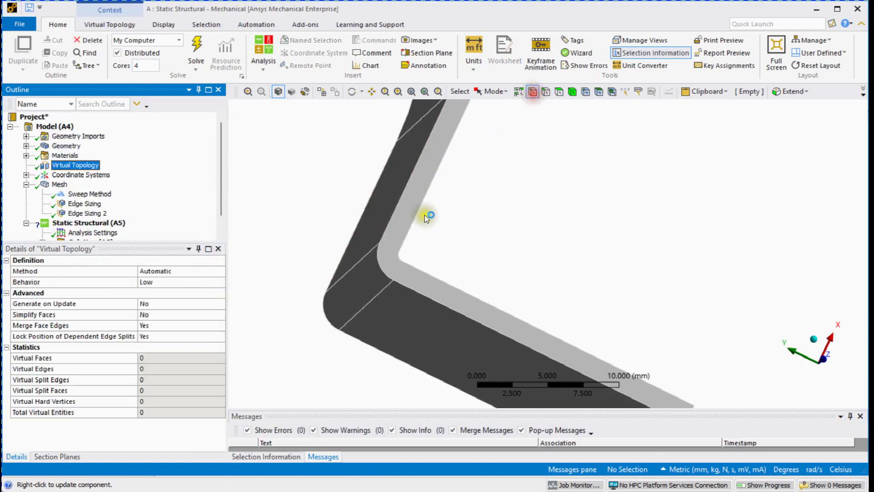
pyautogui.click(381, 243)
pyautogui.keyDown('ctrl'); pyautogui.click(401, 249); pyautogui.keyUp('ctrl')
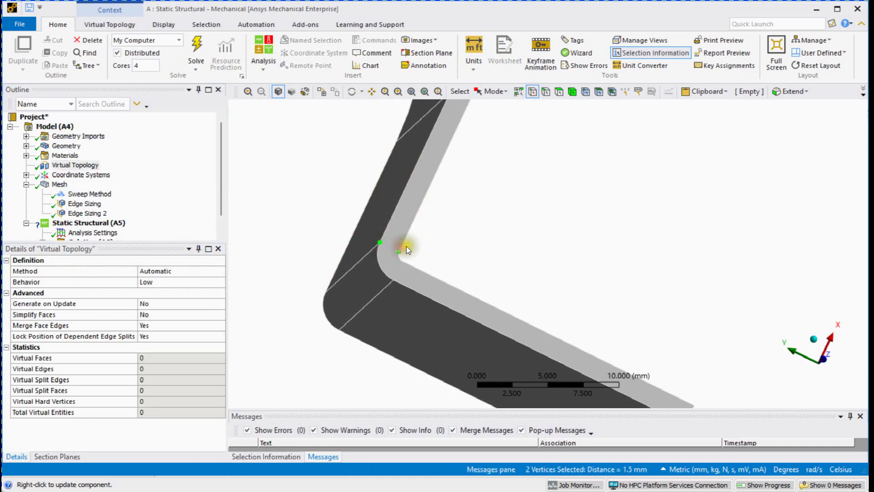
pyautogui.rightClick(92, 165)
pyautogui.moveTo(146, 174)
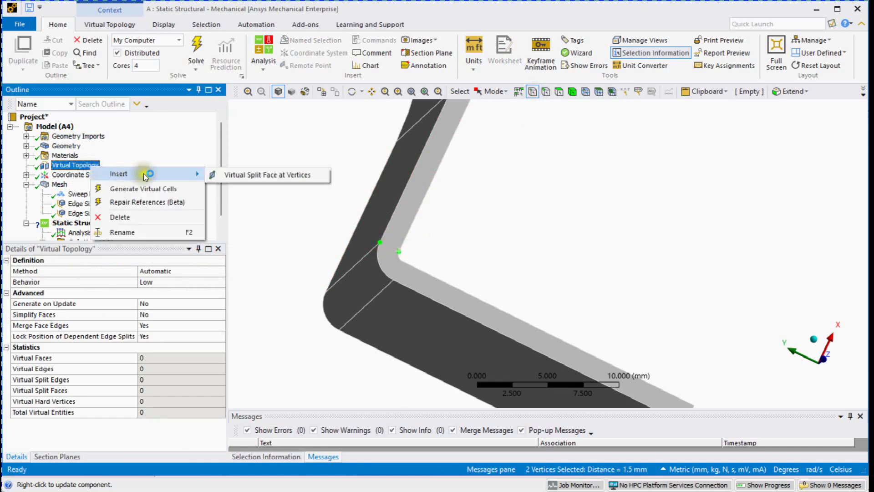
pyautogui.click(261, 174)
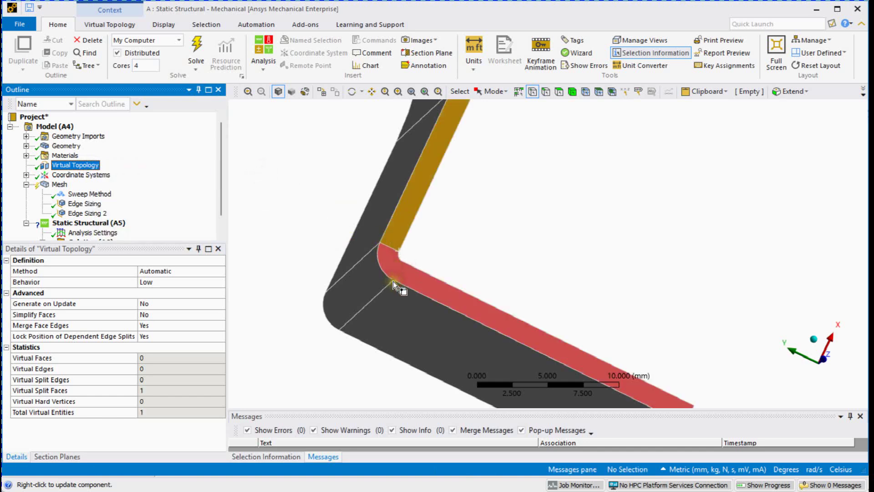
# Insert a second virtual face split between the inner and outer arc vertices where the bend meets the flange.
pyautogui.click(392, 281)
pyautogui.keyDown('ctrl'); pyautogui.click(407, 263); pyautogui.keyUp('ctrl')
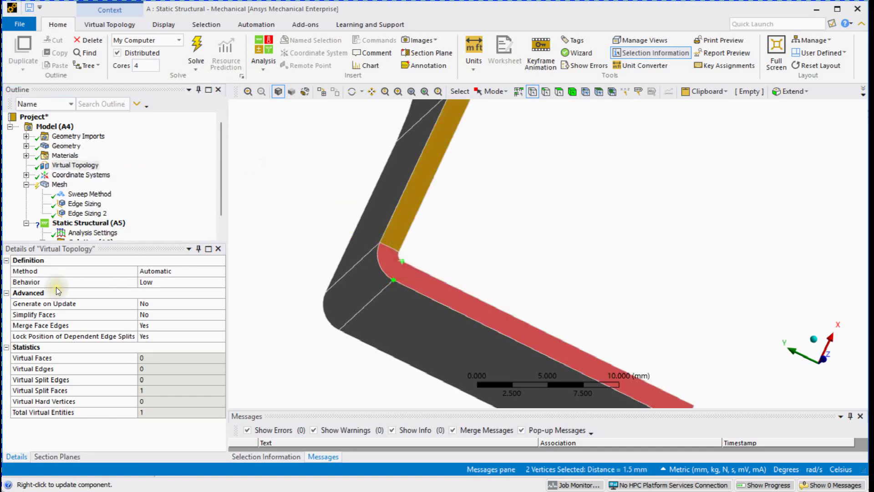
pyautogui.rightClick(71, 166)
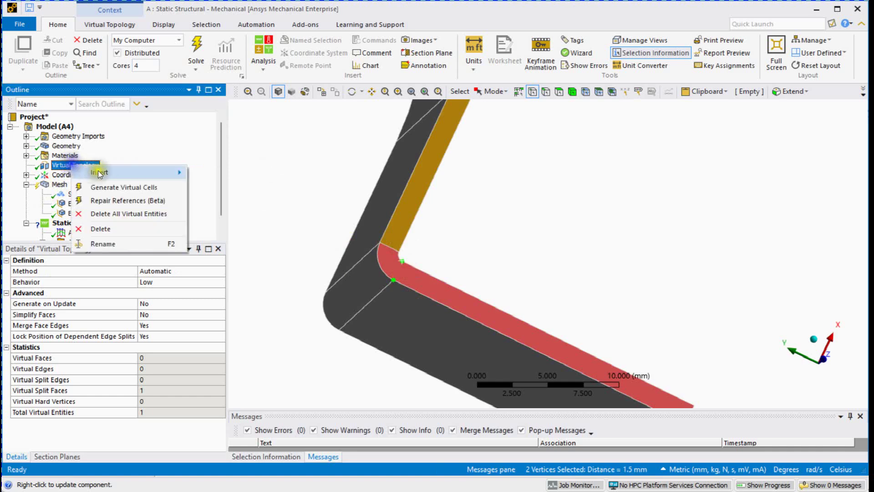
pyautogui.moveTo(92, 172)
pyautogui.click(210, 171)
pyautogui.click(465, 246)
pyautogui.scroll(-2, 466, 248)
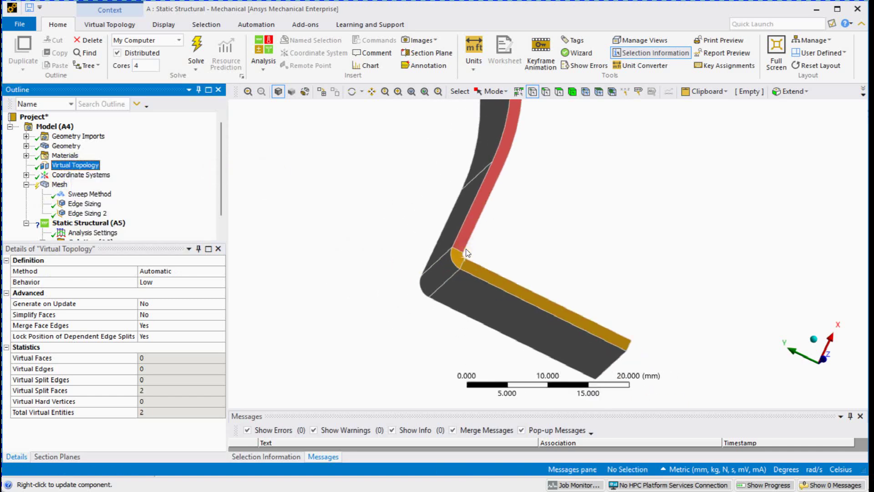
pyautogui.scroll(2, 465, 249)
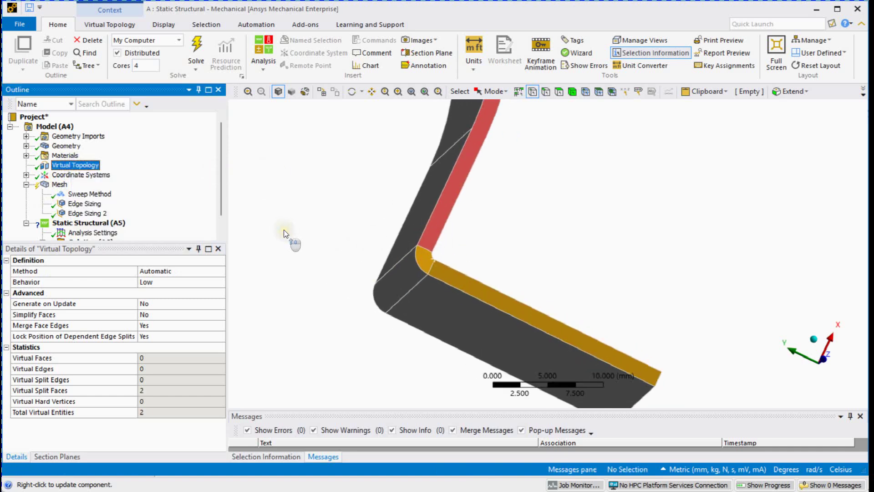
# Regenerate the mesh with the virtual face splits and inspect the elements around the bend.
pyautogui.click(60, 185)
pyautogui.rightClick(63, 190)
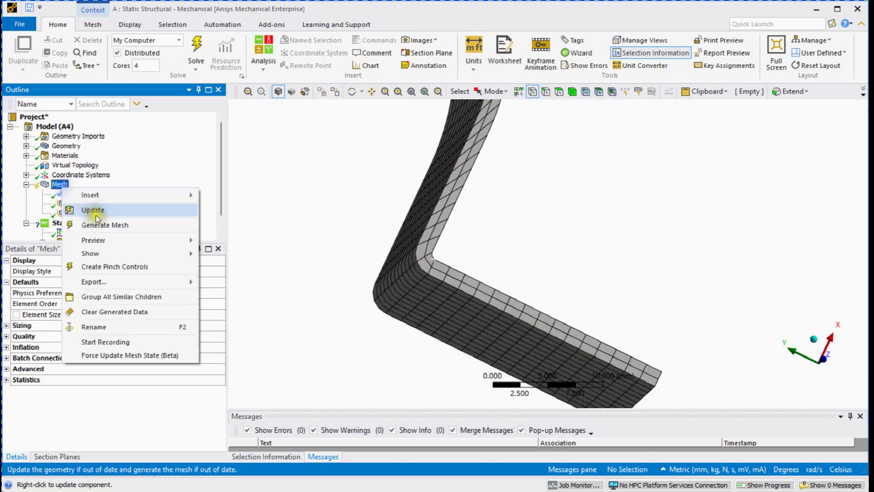
pyautogui.click(107, 226)
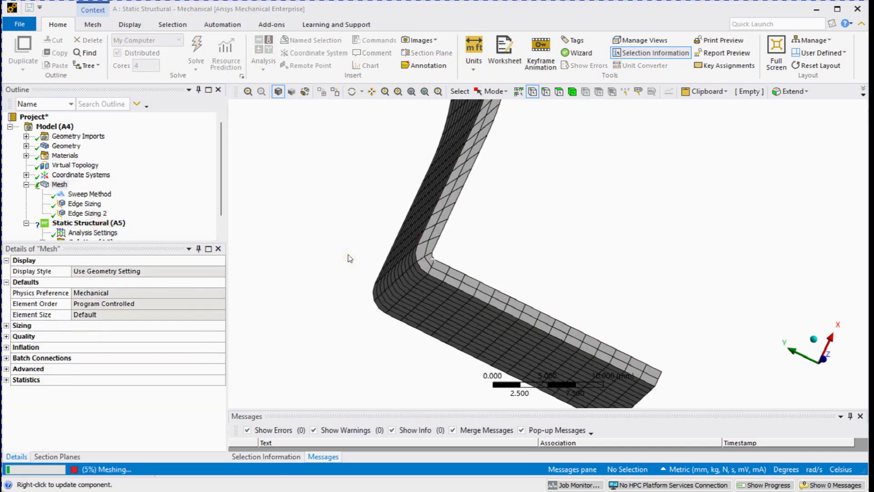
pyautogui.scroll(5, 418, 260)
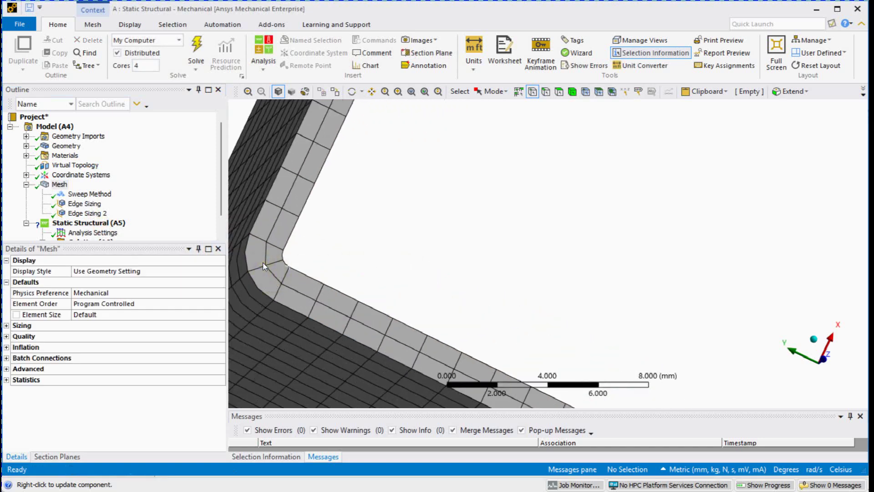
pyautogui.scroll(-2, 263, 263)
pyautogui.keyDown('ctrl'); pyautogui.moveTo(376, 263); pyautogui.dragTo(397, 229, button='middle'); pyautogui.keyUp('ctrl')
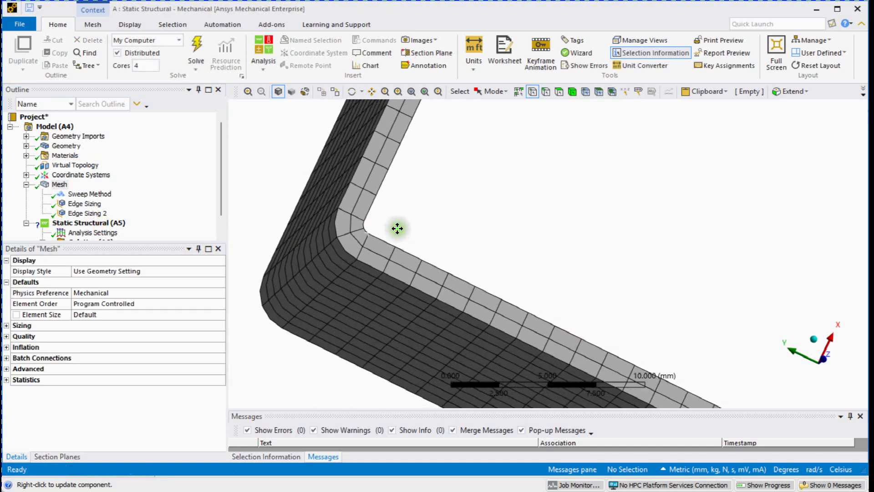
# Insert a third mesh sizing on the inner and outer arc edges of the bend.
pyautogui.click(548, 91)
pyautogui.click(338, 233)
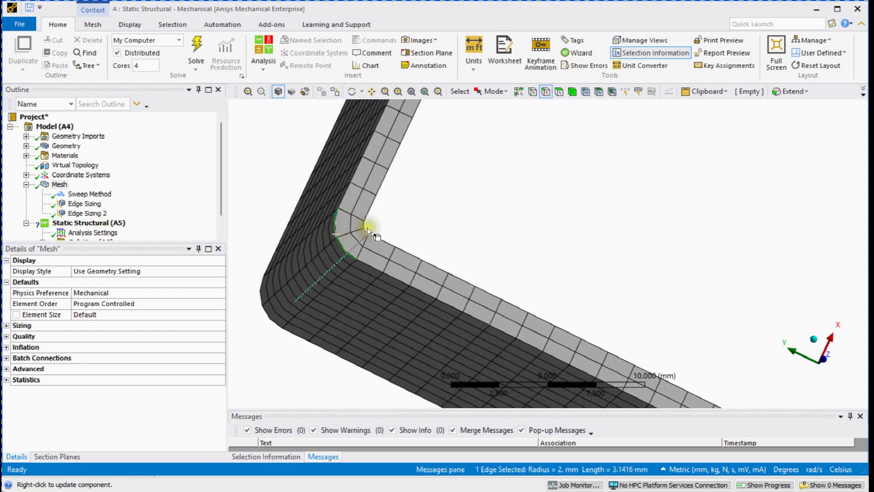
pyautogui.keyDown('ctrl'); pyautogui.click(365, 225); pyautogui.keyUp('ctrl')
pyautogui.scroll(2, 369, 228)
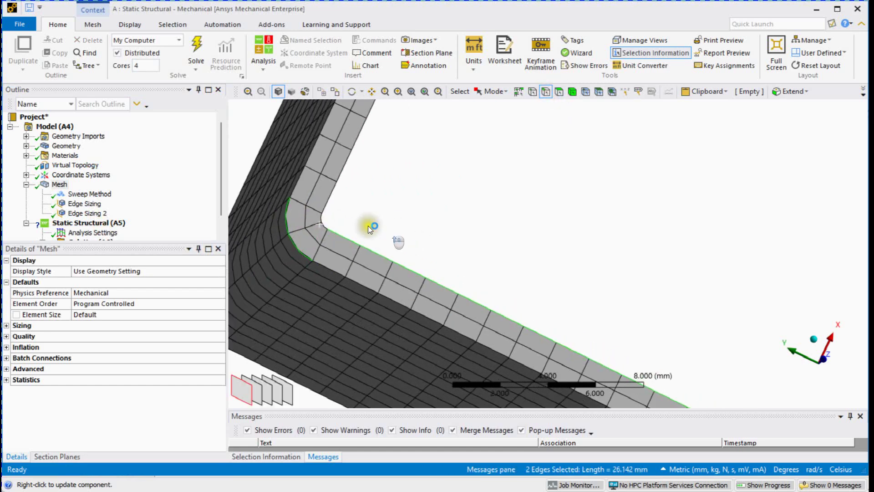
pyautogui.click(326, 224)
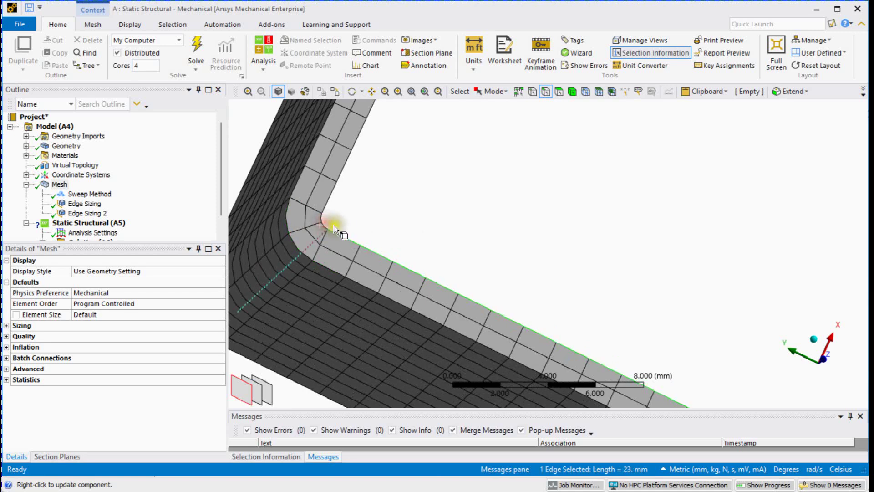
pyautogui.click(320, 220)
pyautogui.keyDown('ctrl'); pyautogui.click(287, 230); pyautogui.keyUp('ctrl')
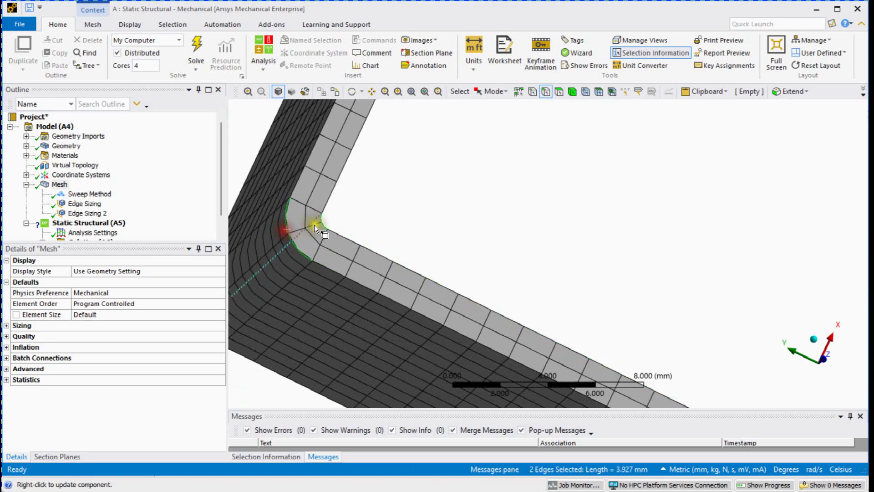
pyautogui.keyDown('ctrl'); pyautogui.moveTo(356, 221); pyautogui.dragTo(361, 221, button='middle'); pyautogui.keyUp('ctrl')
pyautogui.rightClick(61, 184)
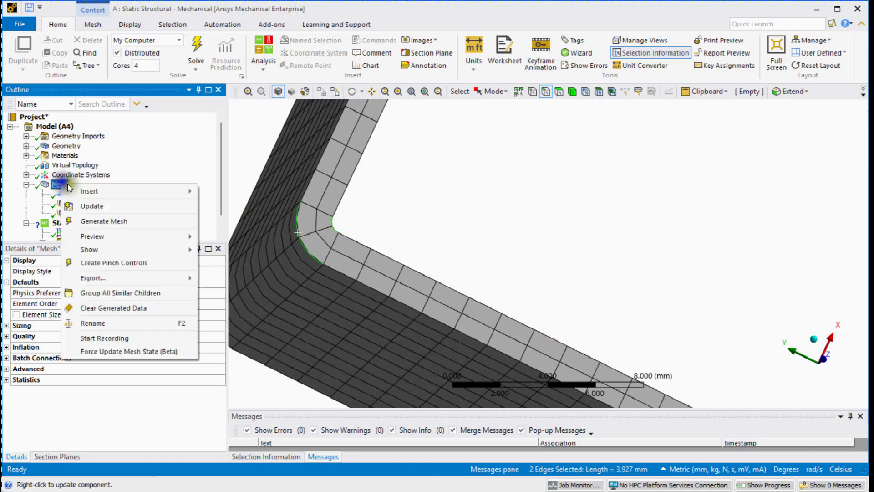
pyautogui.moveTo(187, 191)
pyautogui.click(241, 208)
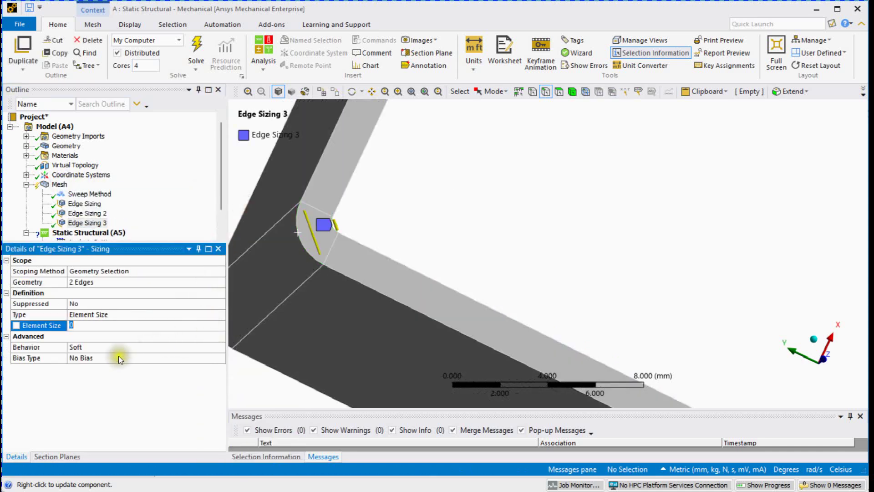
# Define the bend arcs' sizing by Number of Divisions with 2 divisions and Hard behavior, and regenerate the mesh.
pyautogui.doubleClick(100, 316)
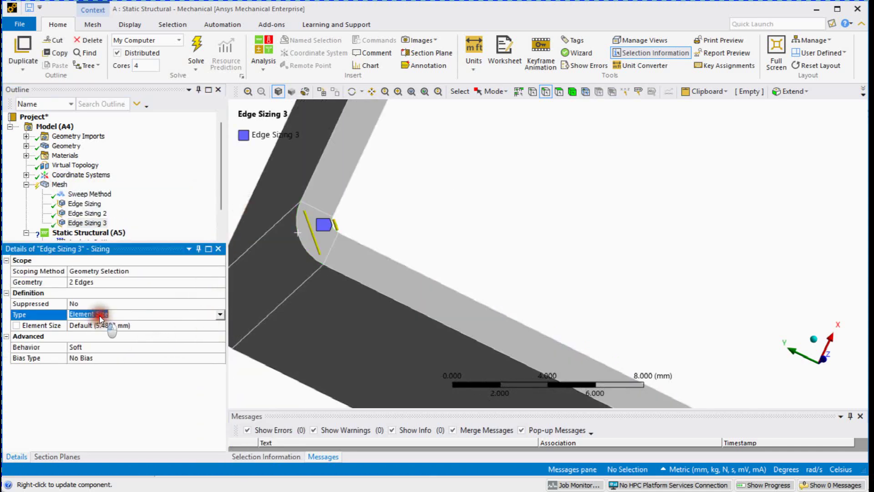
pyautogui.click(196, 326)
pyautogui.click(196, 326)
pyautogui.doubleClick(165, 343)
pyautogui.click(438, 231)
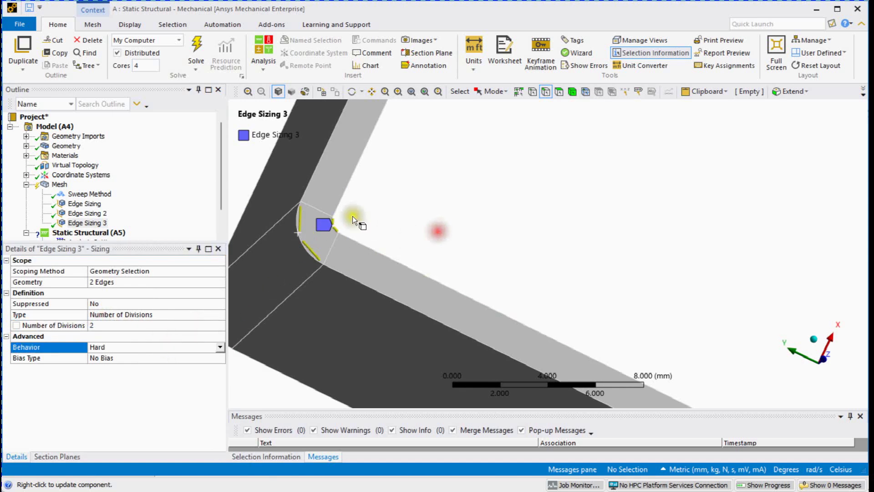
pyautogui.rightClick(59, 184)
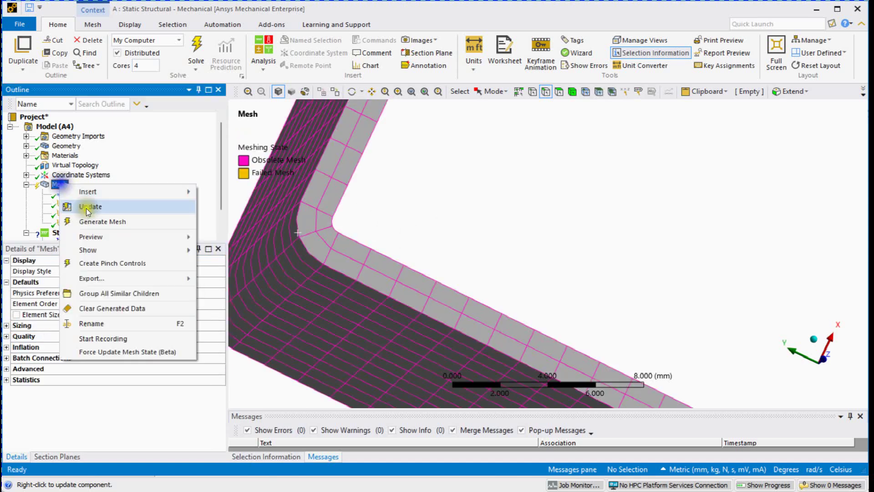
pyautogui.click(97, 218)
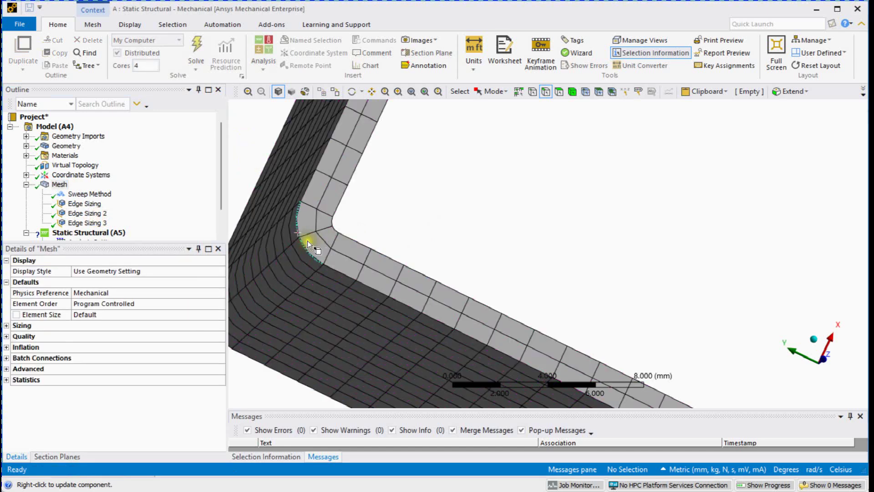
# Set the bend arcs' sizing to 3 divisions and regenerate the mesh.
pyautogui.click(86, 223)
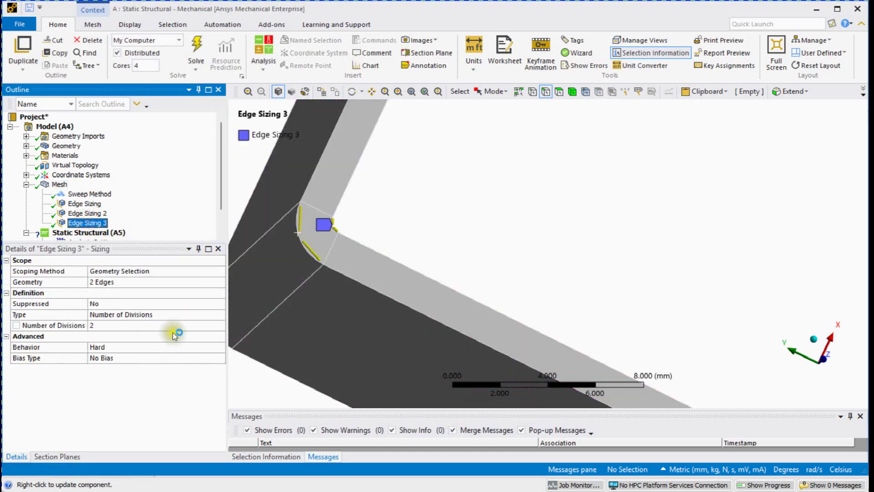
pyautogui.click(192, 325)
pyautogui.click(184, 219)
pyautogui.rightClick(60, 184)
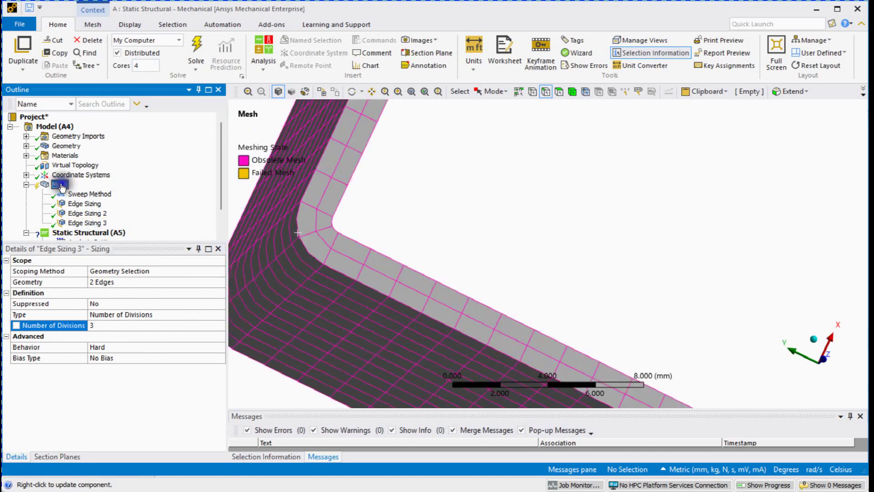
pyautogui.click(103, 217)
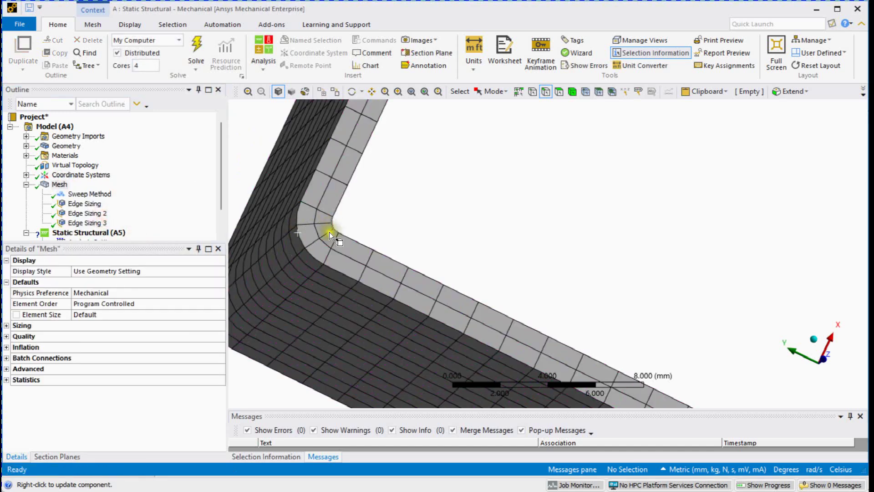
# Extend the third edge sizing's geometry scope to four edges by adding the outer and inner arc edges of the other bend.
pyautogui.scroll(-8, 364, 241)
pyautogui.keyDown('ctrl'); pyautogui.moveTo(390, 212); pyautogui.dragTo(465, 371, button='middle'); pyautogui.keyUp('ctrl')
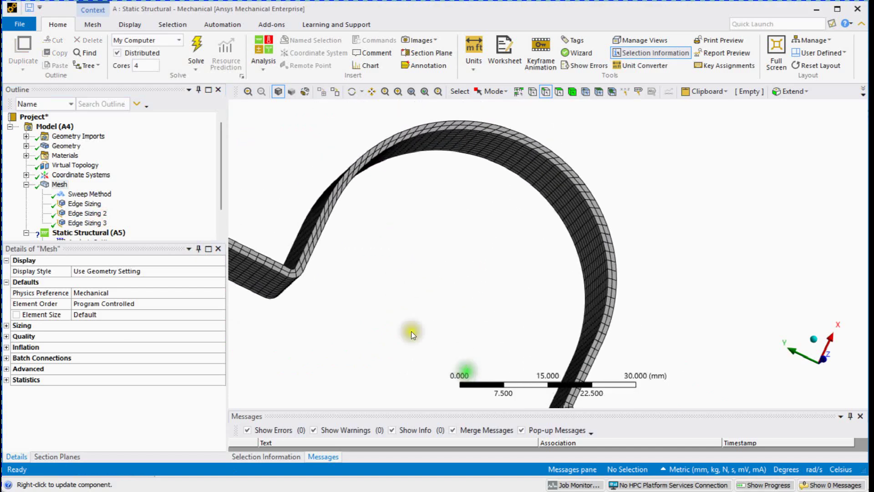
pyautogui.keyDown('ctrl'); pyautogui.moveTo(284, 298); pyautogui.dragTo(417, 311, button='middle'); pyautogui.keyUp('ctrl')
pyautogui.scroll(3, 402, 294)
pyautogui.scroll(2, 341, 340)
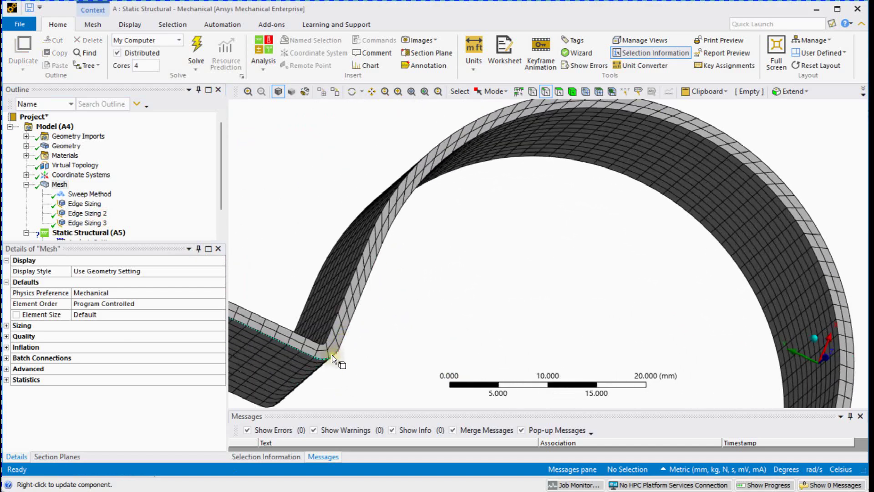
pyautogui.click(332, 355)
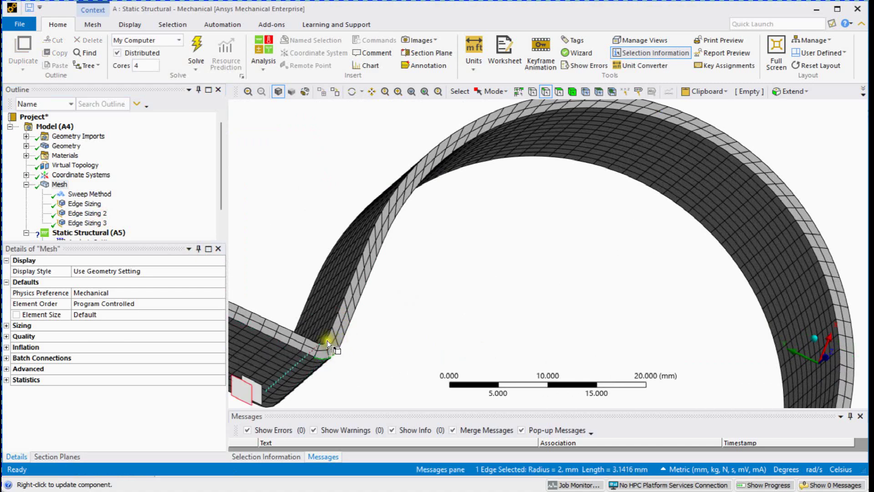
pyautogui.moveTo(327, 340); pyautogui.dragTo(308, 326, button='middle')
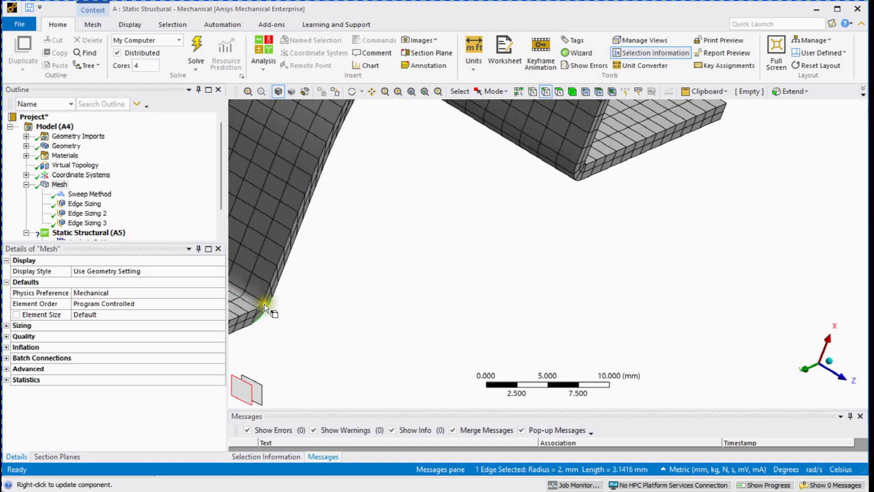
pyautogui.moveTo(263, 304); pyautogui.dragTo(424, 286, button='middle')
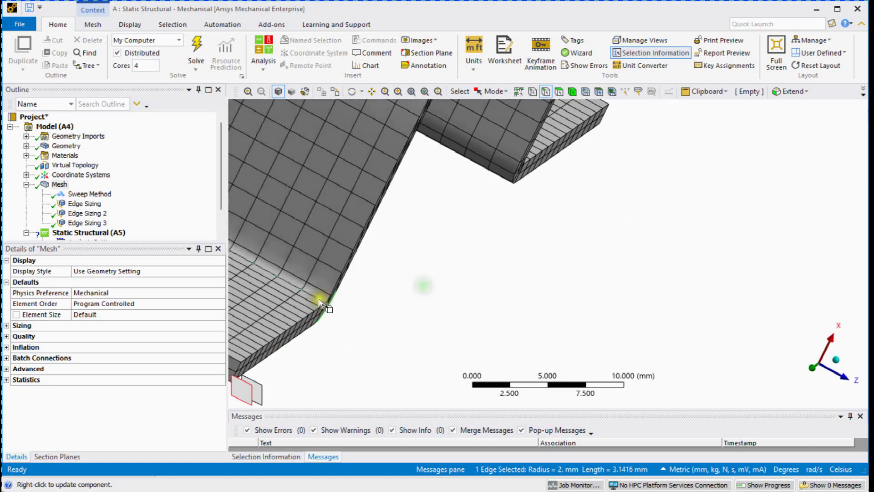
pyautogui.scroll(2, 317, 299)
pyautogui.keyDown('ctrl'); pyautogui.moveTo(307, 303); pyautogui.dragTo(410, 222, button='middle'); pyautogui.keyUp('ctrl')
pyautogui.scroll(1, 278, 245)
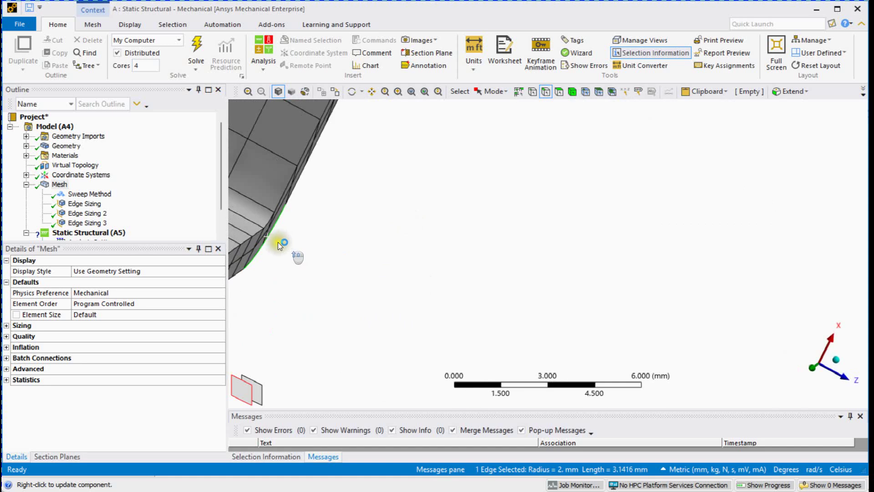
pyautogui.click(272, 219)
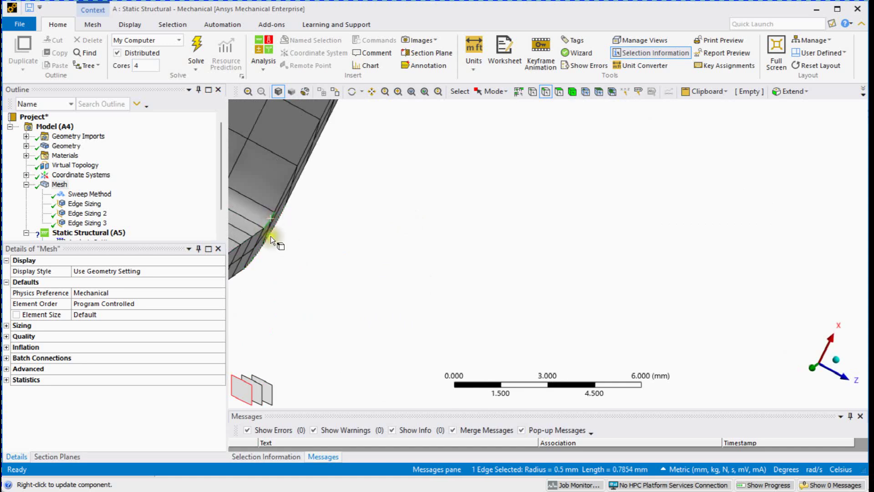
pyautogui.keyDown('ctrl'); pyautogui.click(270, 236); pyautogui.keyUp('ctrl')
pyautogui.scroll(-5, 392, 265)
pyautogui.moveTo(489, 283); pyautogui.dragTo(465, 301, button='middle')
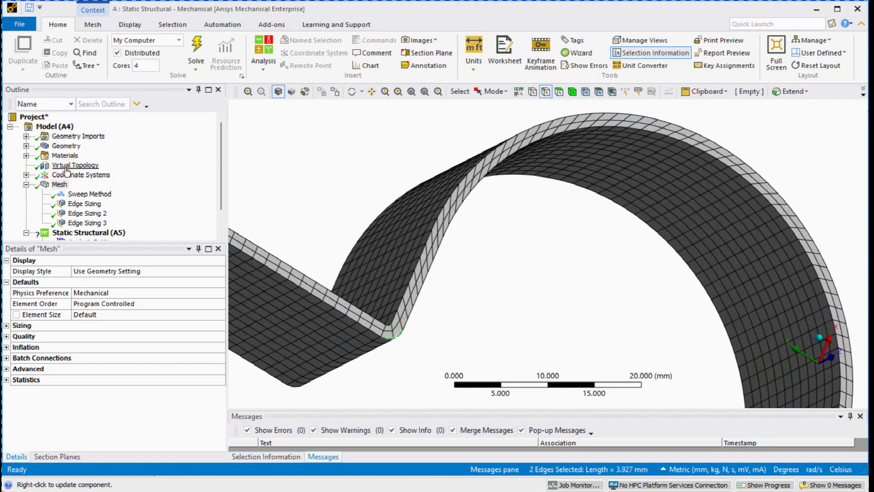
pyautogui.rightClick(62, 184)
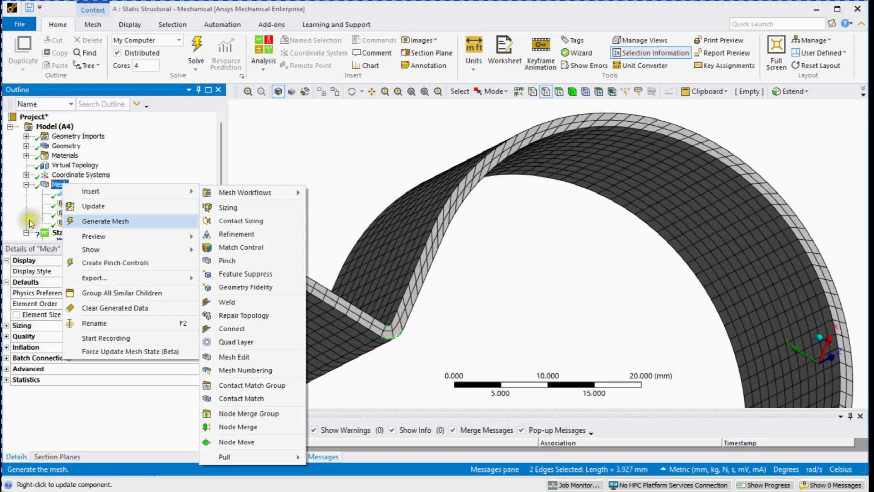
pyautogui.click(64, 222)
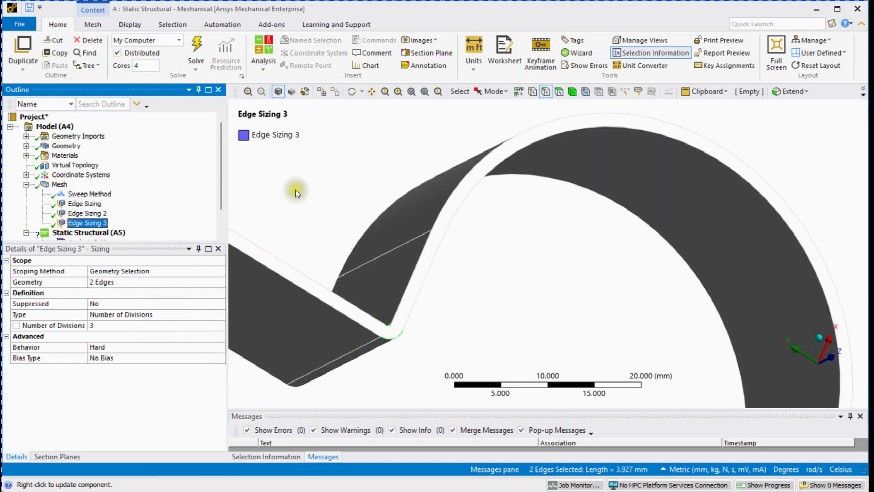
pyautogui.keyDown('ctrl'); pyautogui.moveTo(296, 190); pyautogui.dragTo(335, 174, button='middle'); pyautogui.keyUp('ctrl')
pyautogui.click(344, 162)
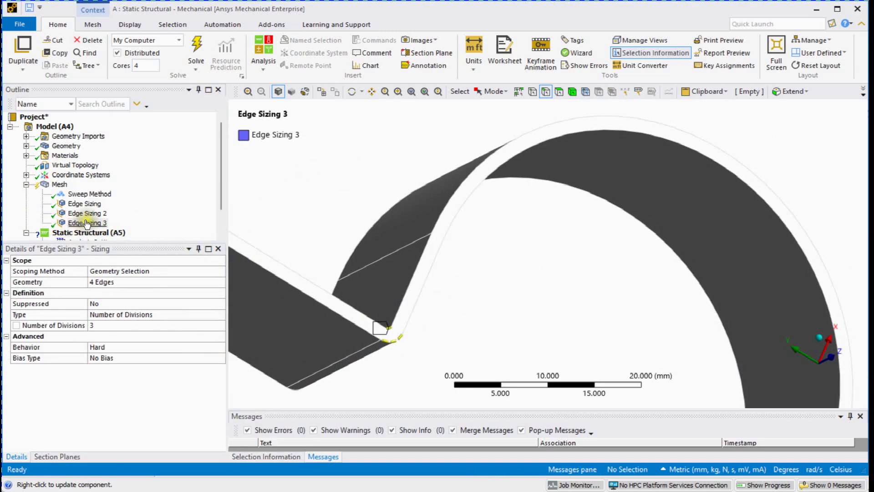
pyautogui.click(102, 283)
pyautogui.click(195, 281)
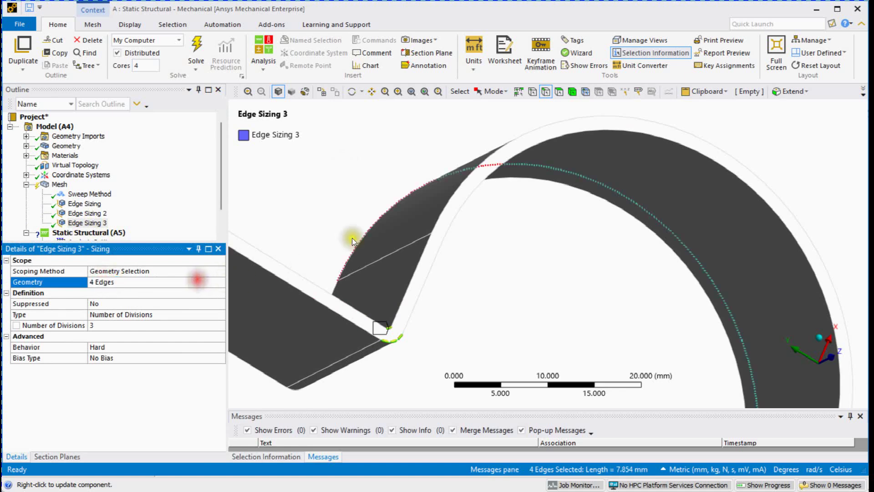
pyautogui.click(352, 225)
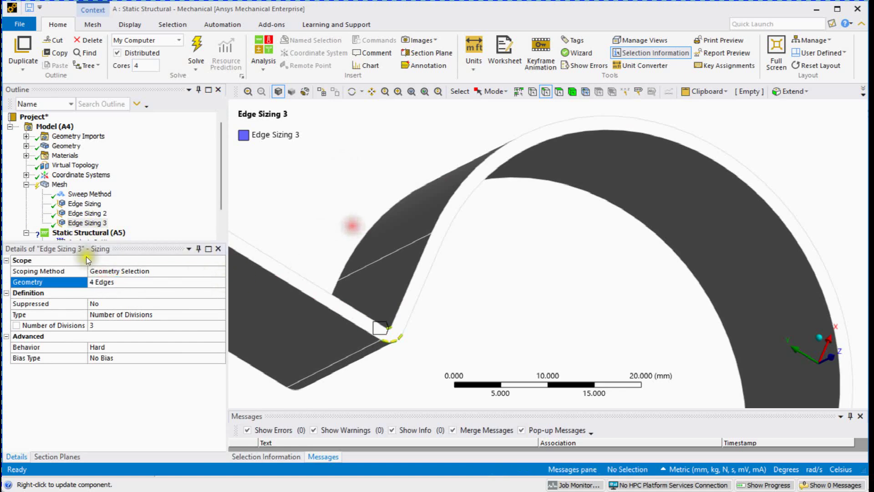
# Regenerate the mesh with the extended arc sizing and inspect the elements along the clamp.
pyautogui.rightClick(57, 185)
pyautogui.click(87, 220)
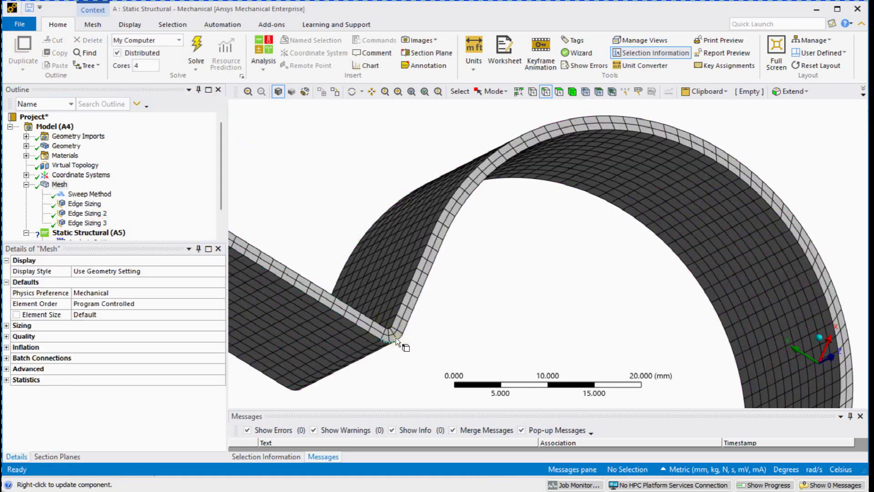
pyautogui.scroll(-4, 432, 332)
pyautogui.keyDown('ctrl'); pyautogui.moveTo(504, 330); pyautogui.dragTo(347, 285, button='middle'); pyautogui.keyUp('ctrl')
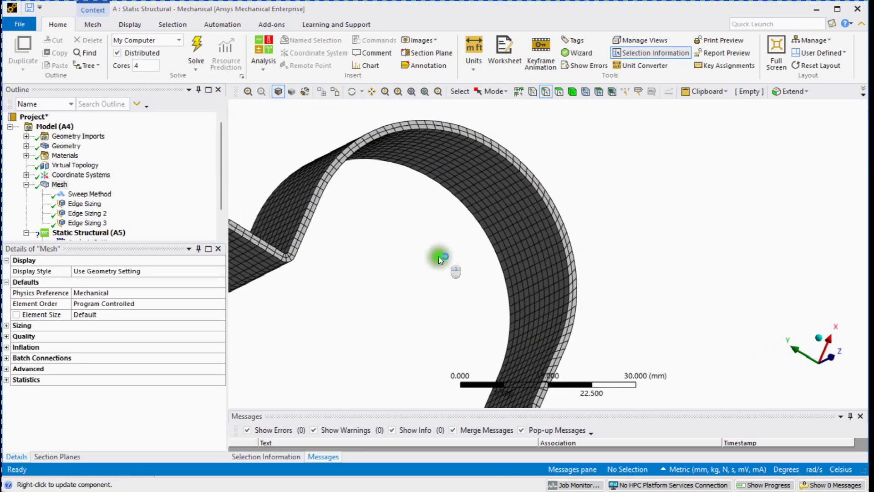
pyautogui.moveTo(439, 257); pyautogui.dragTo(431, 218, button='middle')
pyautogui.moveTo(479, 234); pyautogui.dragTo(422, 294, button='middle')
pyautogui.scroll(-2, 421, 295)
pyautogui.moveTo(474, 255); pyautogui.dragTo(420, 218, button='middle')
# Apply a fixed support to the two flat flange faces of the clamp in the static structural analysis.
pyautogui.moveTo(143, 240); pyautogui.dragTo(143, 328)
pyautogui.moveTo(328, 308); pyautogui.dragTo(481, 255, button='middle')
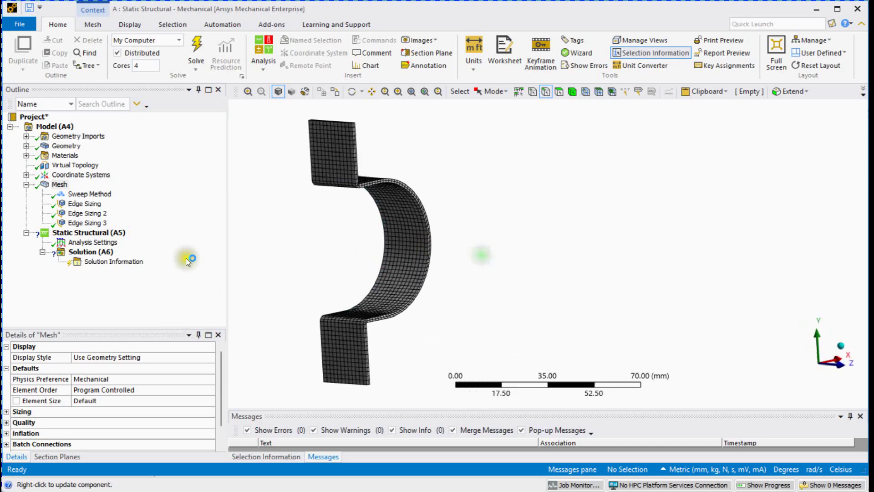
pyautogui.click(111, 234)
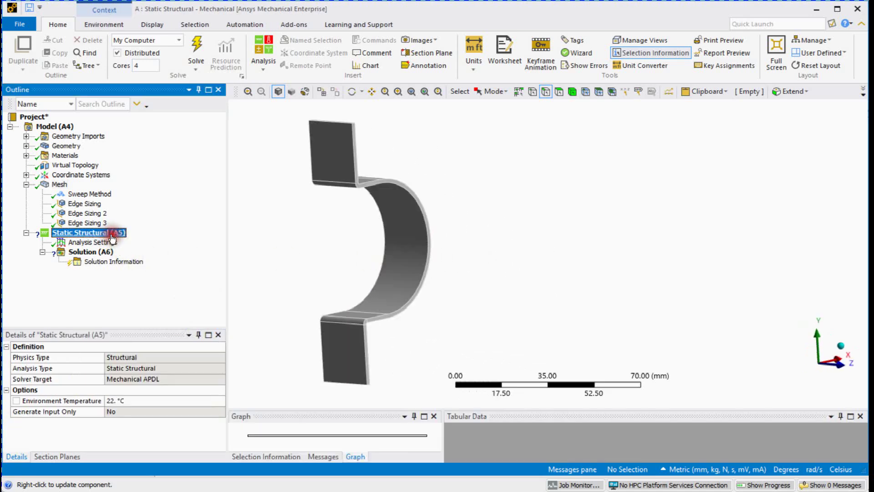
pyautogui.moveTo(283, 238); pyautogui.dragTo(453, 240, button='middle')
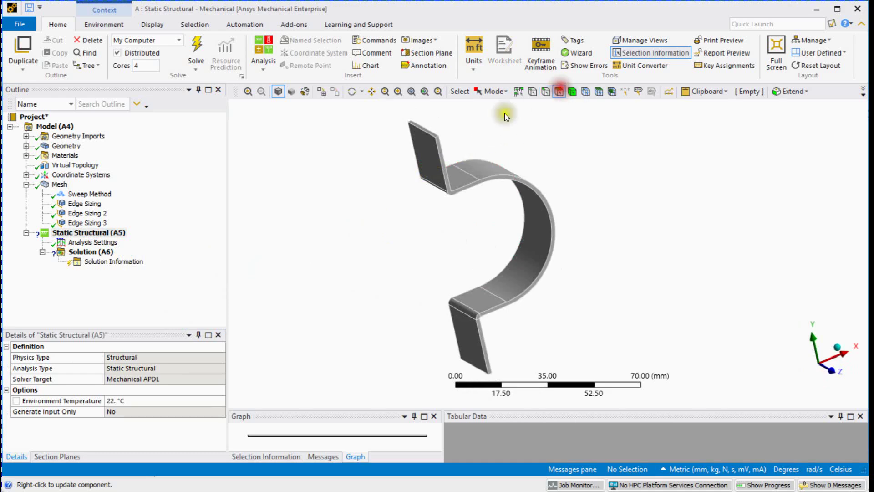
pyautogui.click(428, 151)
pyautogui.keyDown('ctrl'); pyautogui.click(466, 337); pyautogui.keyUp('ctrl')
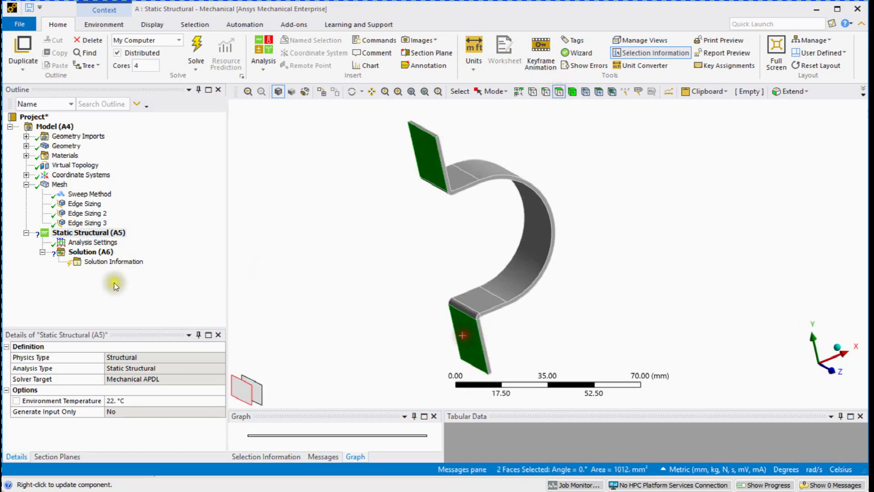
pyautogui.click(80, 234)
pyautogui.rightClick(80, 235)
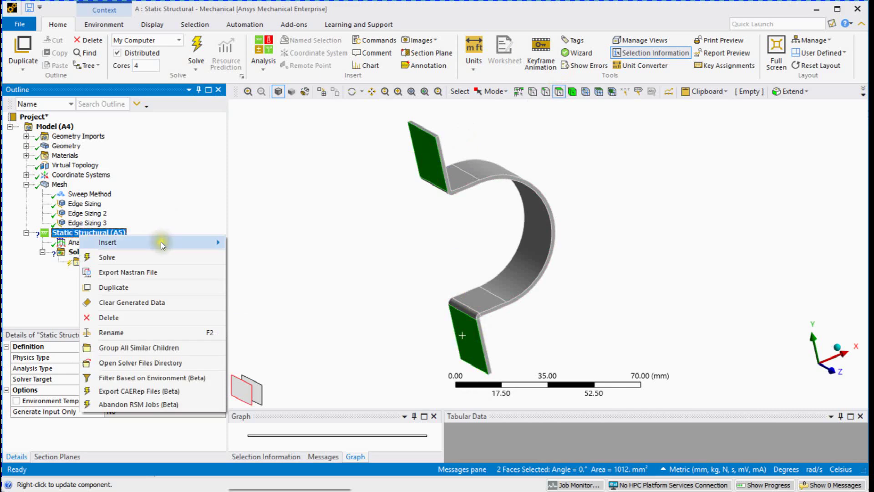
pyautogui.moveTo(161, 241)
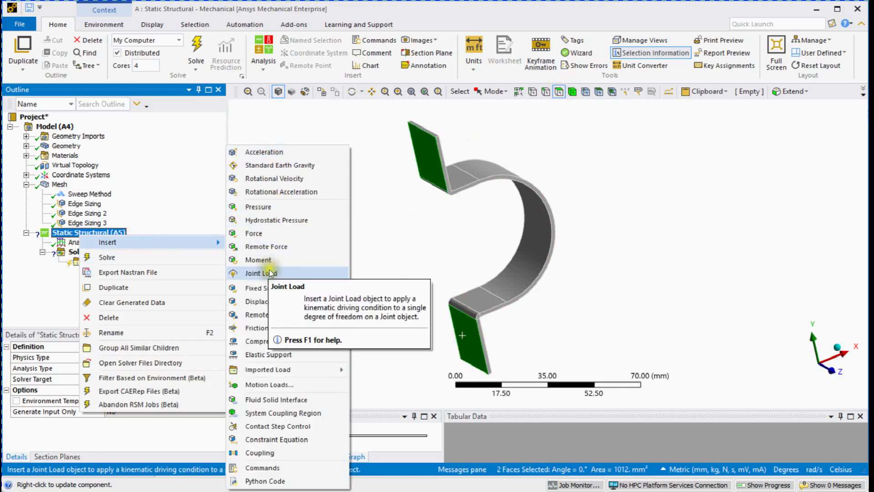
pyautogui.click(273, 289)
# Apply a force with a magnitude of 100 N to the inner cylindrical face of the clamp.
pyautogui.moveTo(490, 230); pyautogui.dragTo(511, 224, button='middle')
pyautogui.click(527, 232)
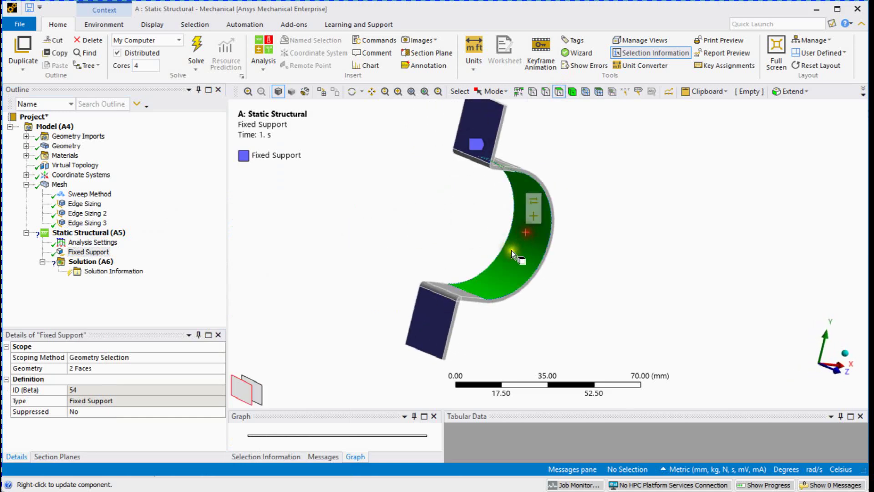
pyautogui.keyDown('ctrl'); pyautogui.moveTo(518, 254); pyautogui.dragTo(390, 253, button='middle'); pyautogui.keyUp('ctrl')
pyautogui.moveTo(390, 252); pyautogui.dragTo(367, 269, button='middle')
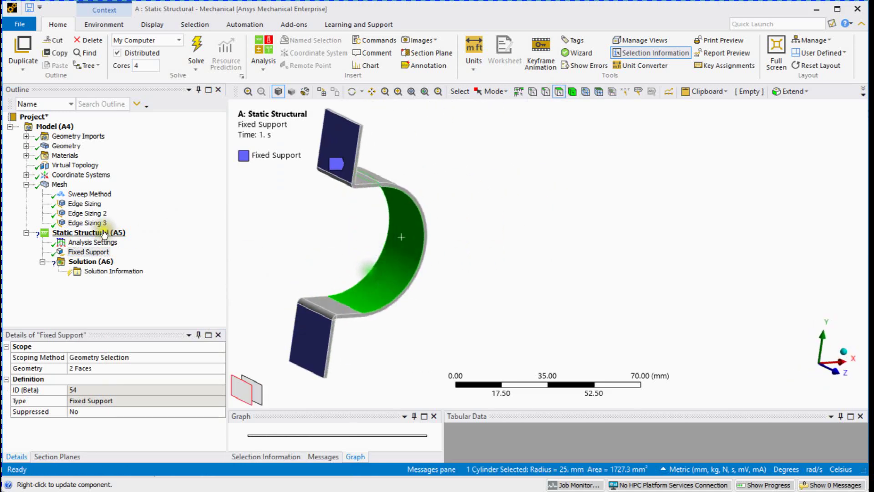
pyautogui.rightClick(103, 234)
pyautogui.moveTo(166, 237)
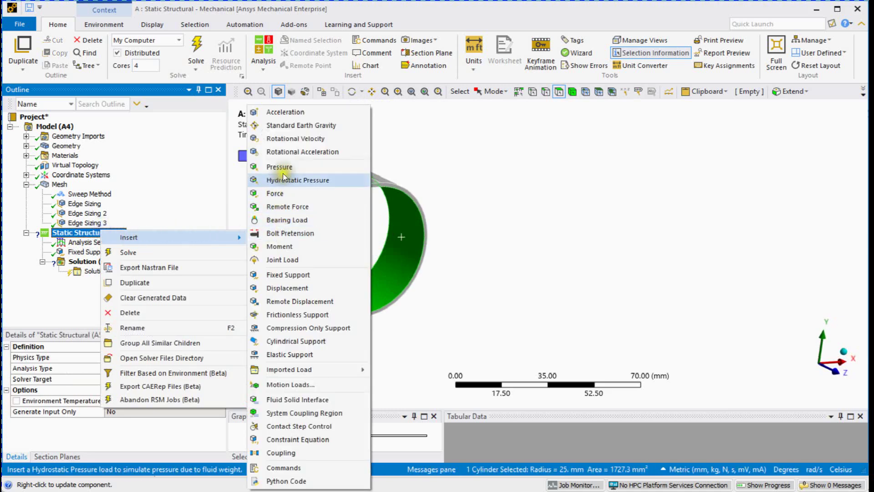
pyautogui.click(282, 193)
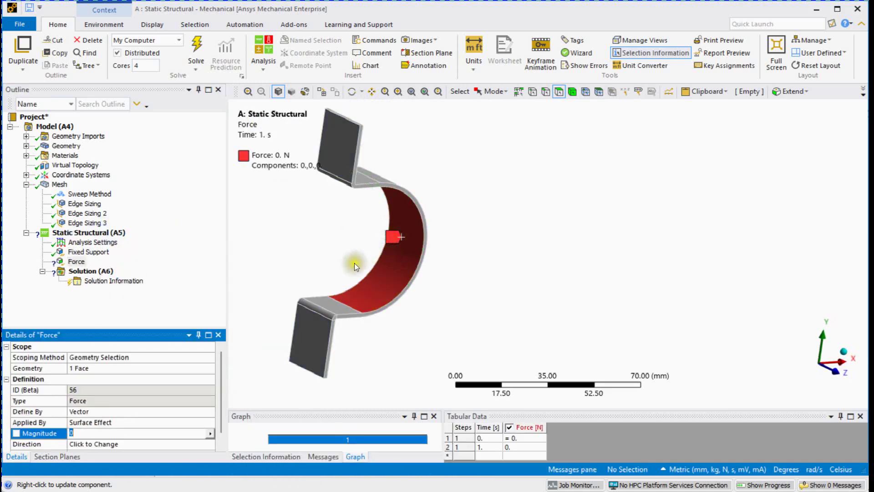
pyautogui.click(115, 435)
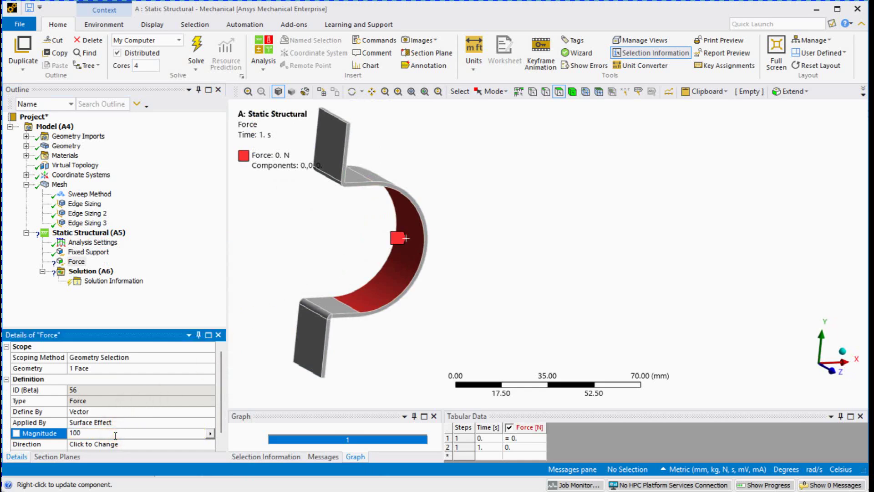
pyautogui.press('Return')
# Define the force's direction as normal to the flat flange face, pointing outward along positive X.
pyautogui.moveTo(416, 293)
pyautogui.mouseDown(button='middle')
pyautogui.moveTo(361, 293)
pyautogui.moveTo(439, 287)
pyautogui.moveTo(402, 284)
pyautogui.mouseUp(button='middle')
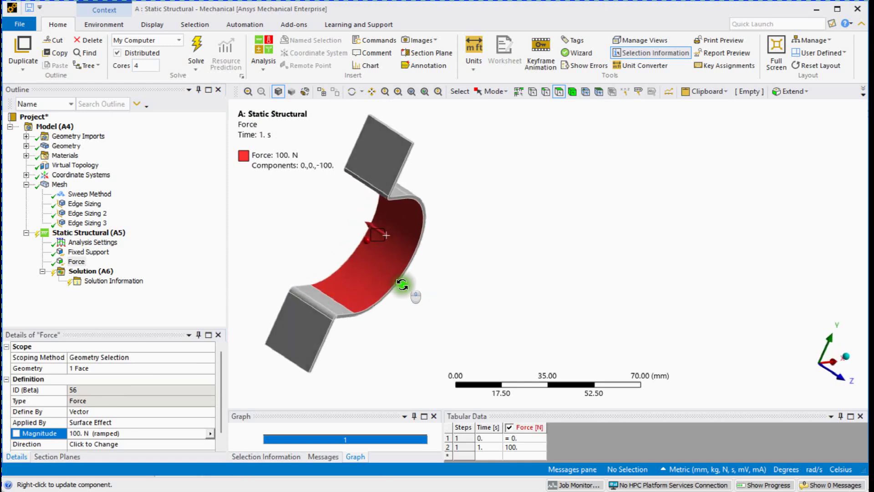
pyautogui.moveTo(141, 330); pyautogui.dragTo(144, 224)
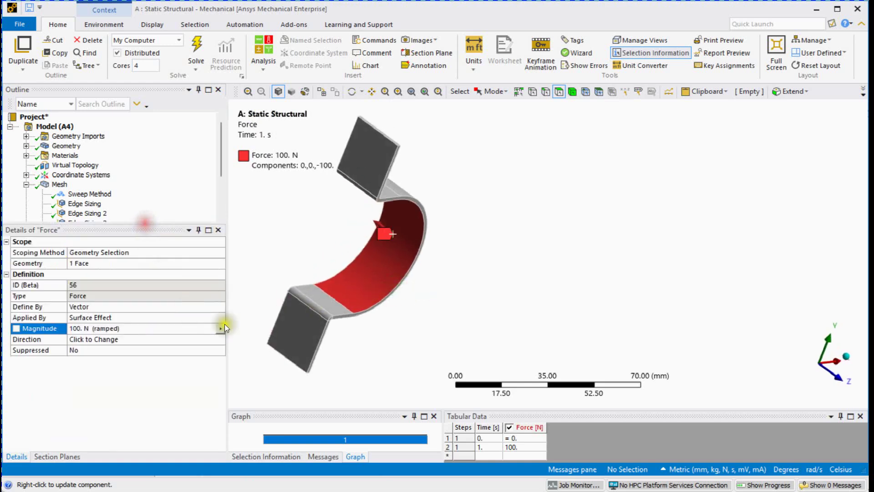
pyautogui.click(288, 324)
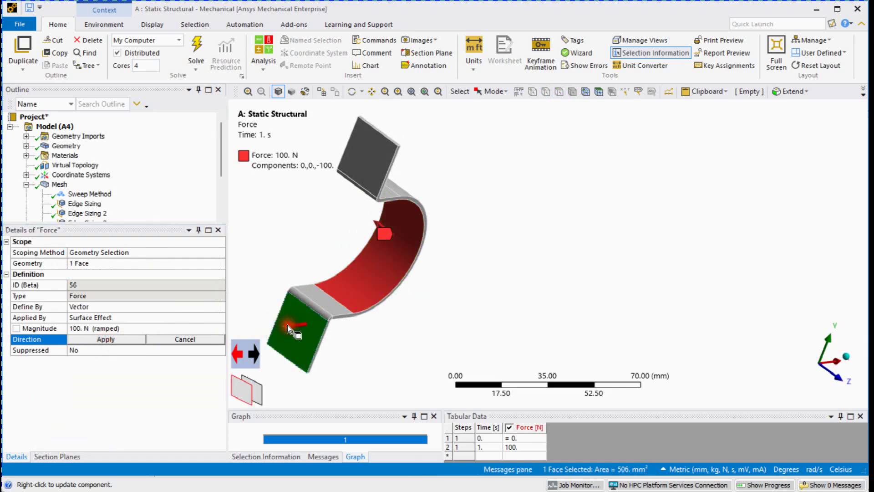
pyautogui.moveTo(422, 341); pyautogui.dragTo(364, 332, button='middle')
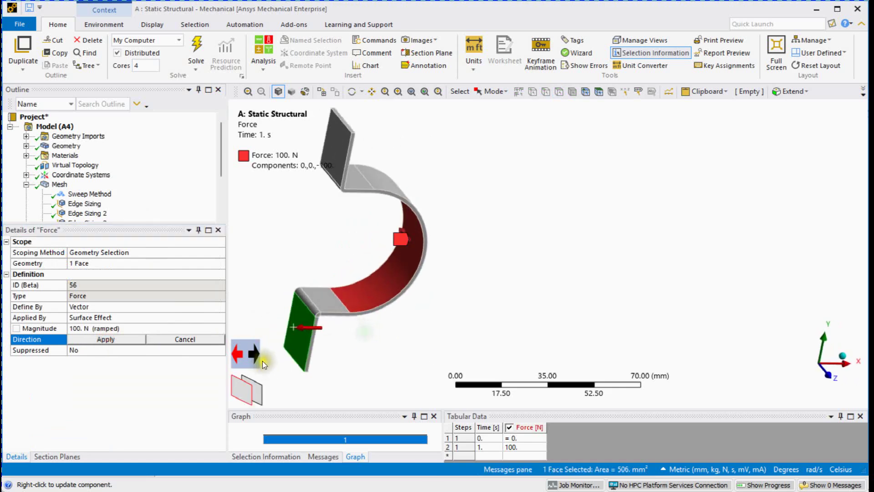
pyautogui.click(119, 340)
pyautogui.moveTo(389, 270); pyautogui.dragTo(394, 306, button='middle')
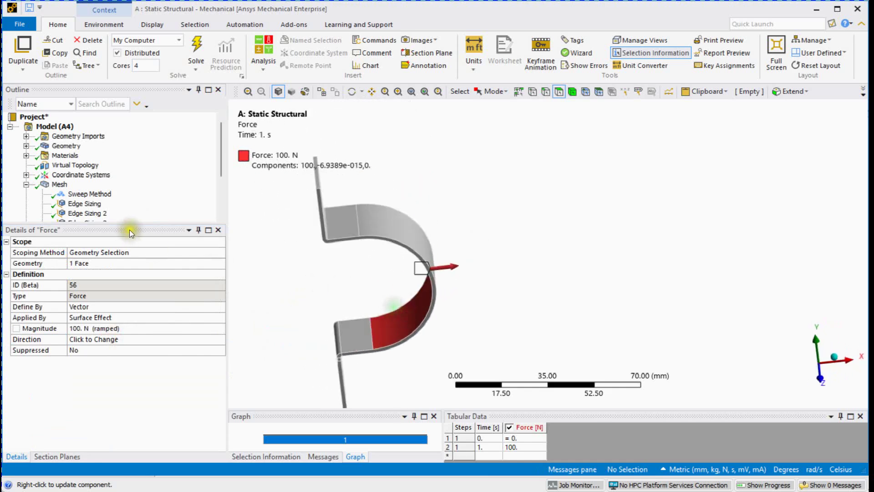
# Solve the static structural analysis.
pyautogui.moveTo(130, 225); pyautogui.dragTo(141, 322)
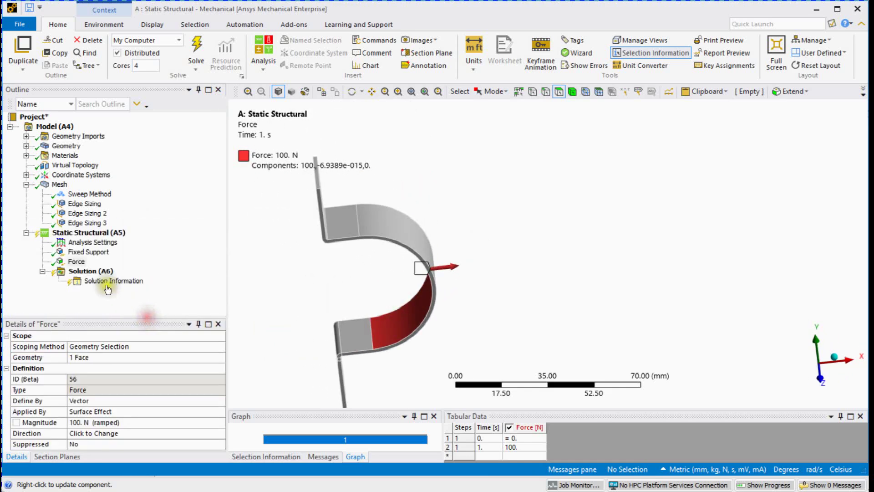
pyautogui.click(97, 272)
pyautogui.rightClick(98, 275)
pyautogui.click(123, 291)
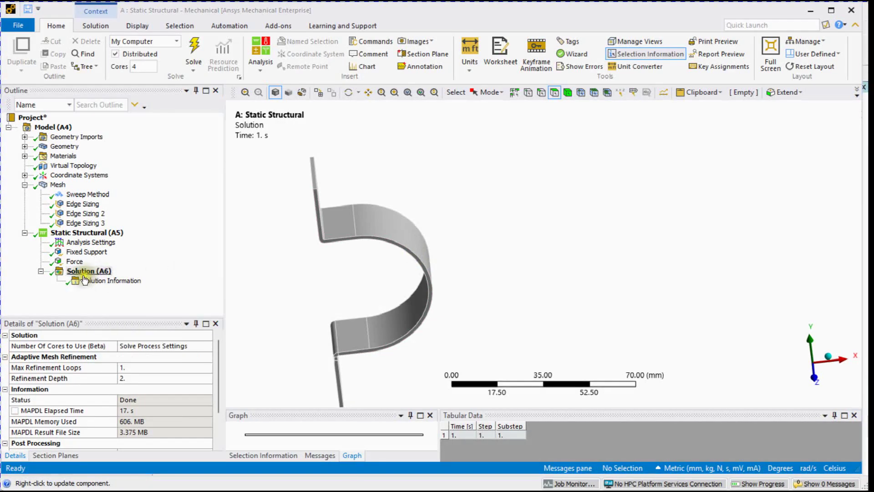
# Add a total deformation result for all bodies to the solution and evaluate it.
pyautogui.rightClick(85, 273)
pyautogui.moveTo(99, 284)
pyautogui.moveTo(251, 220)
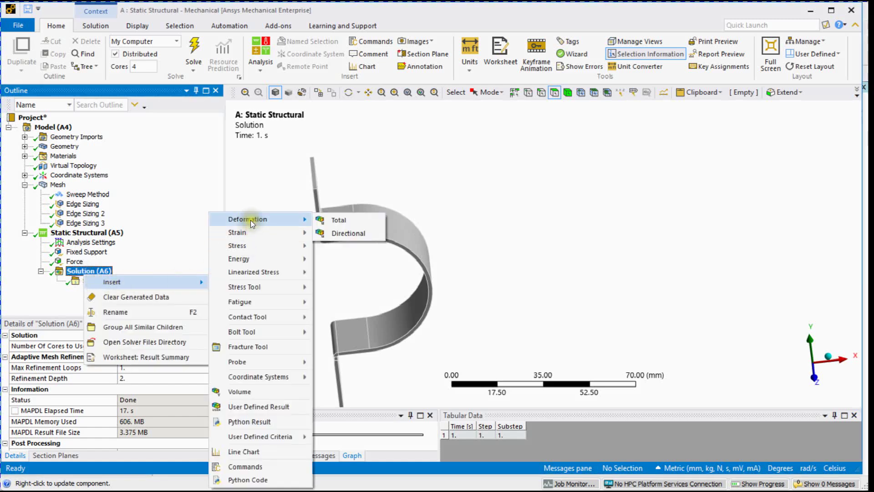
pyautogui.click(354, 220)
pyautogui.rightClick(95, 293)
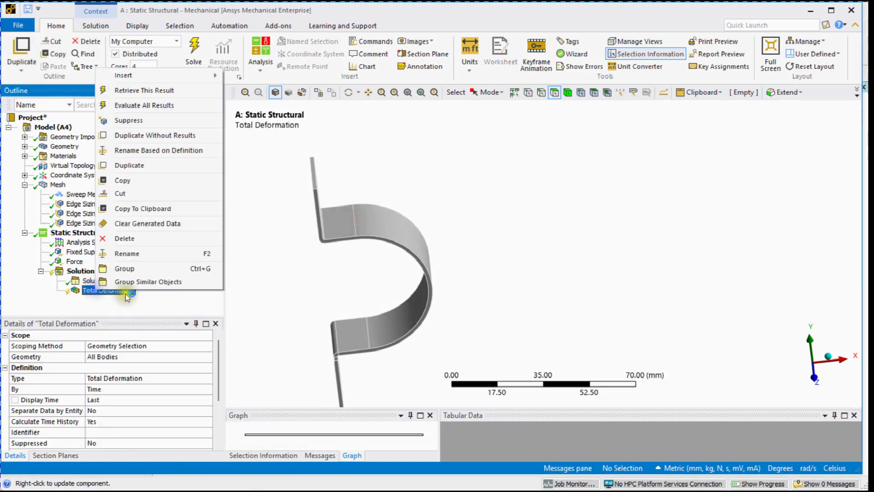
pyautogui.click(155, 102)
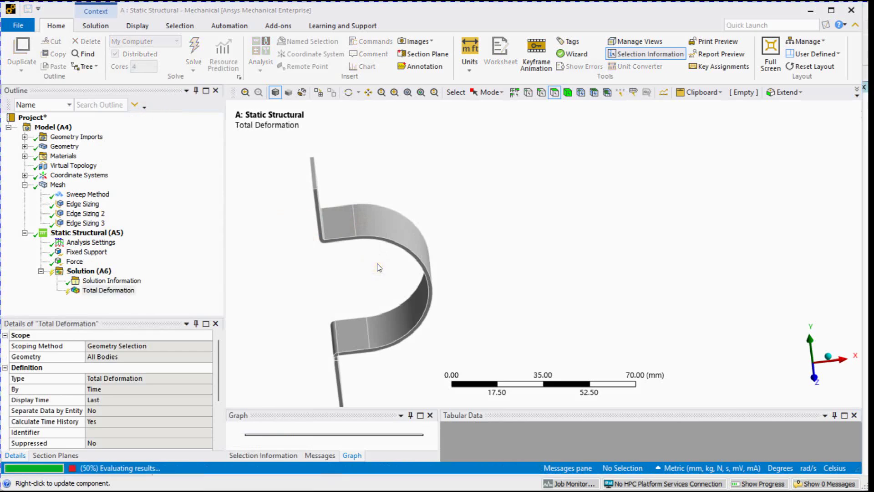
pyautogui.moveTo(377, 263); pyautogui.dragTo(372, 284, button='middle')
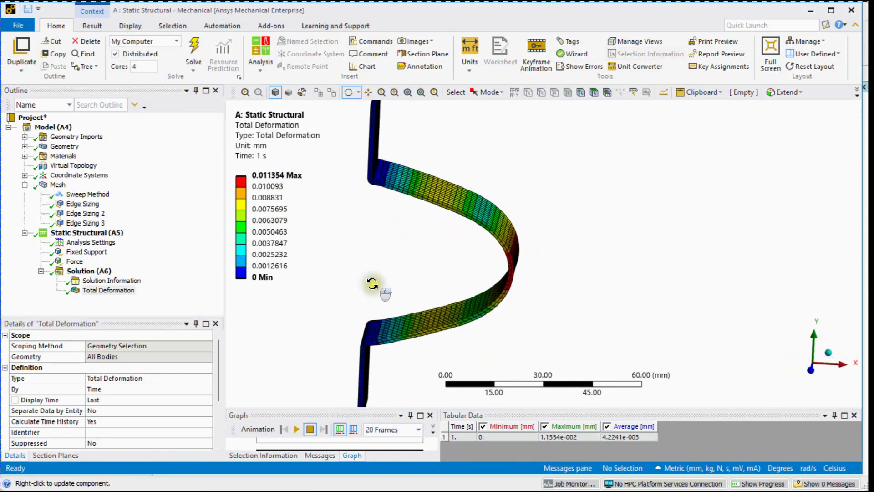
# Set the deformation display scale of the total deformation result to 1.0 (True Scale).
pyautogui.click(96, 26)
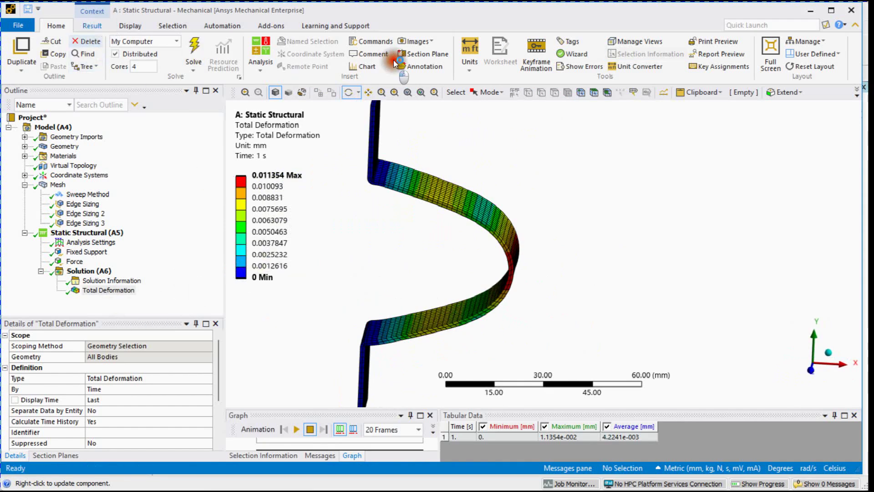
pyautogui.click(381, 42)
pyautogui.click(319, 61)
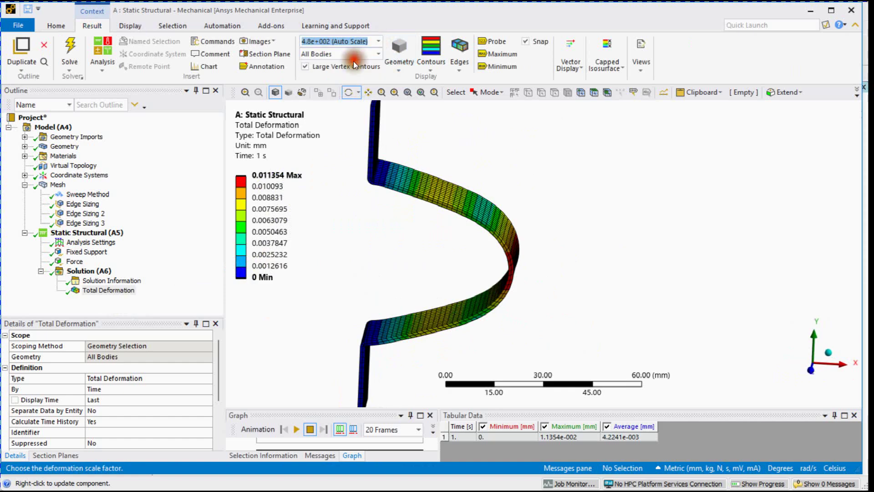
pyautogui.moveTo(494, 186); pyautogui.dragTo(396, 191, button='middle')
# Add an equivalent (von-Mises) stress result for all bodies to the solution and evaluate it.
pyautogui.click(89, 271)
pyautogui.rightClick(101, 276)
pyautogui.moveTo(136, 282)
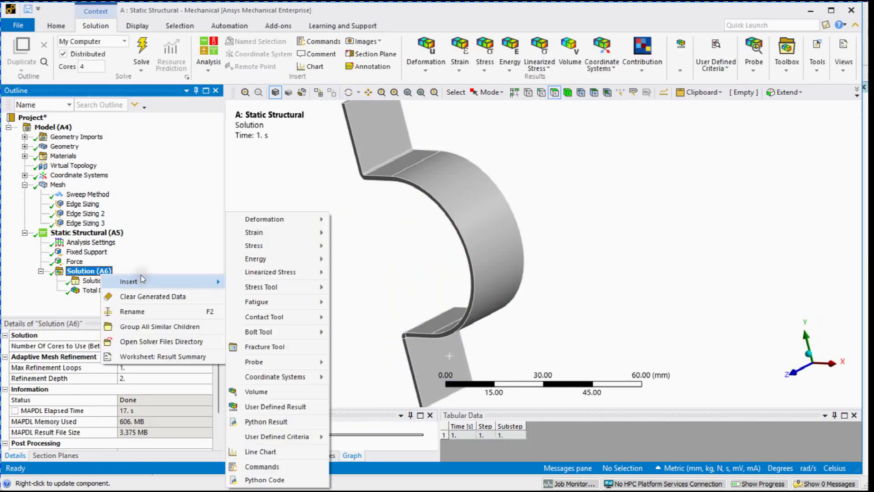
pyautogui.moveTo(313, 246)
pyautogui.click(346, 246)
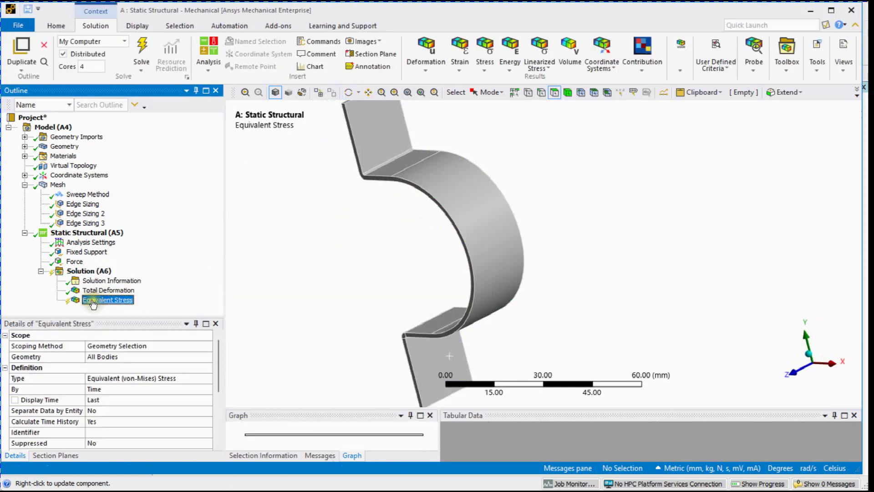
pyautogui.rightClick(92, 304)
pyautogui.click(133, 118)
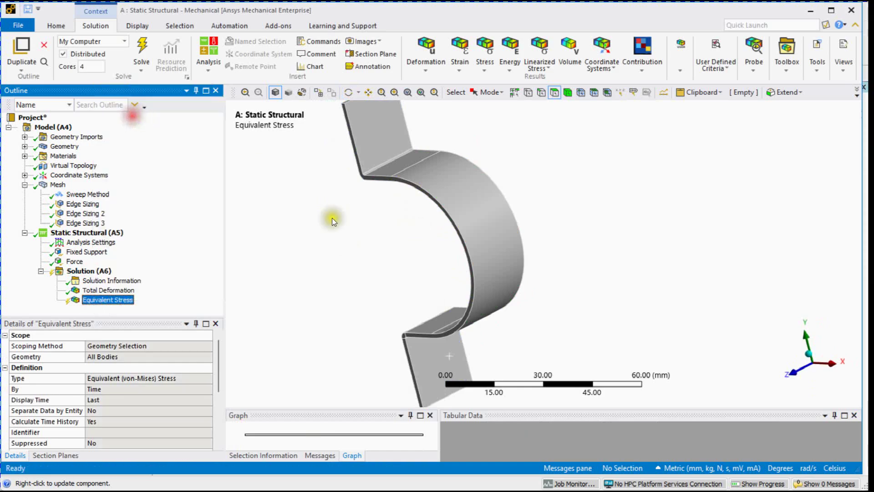
# Mark the maximum equivalent stress on the clamp and inspect its location up close.
pyautogui.moveTo(453, 291); pyautogui.dragTo(483, 292, button='middle')
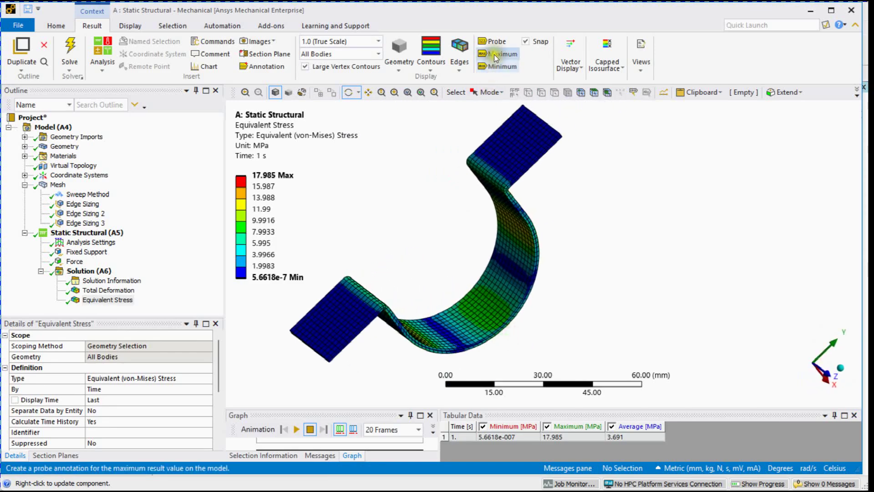
pyautogui.click(498, 54)
pyautogui.moveTo(432, 271)
pyautogui.mouseDown(button='middle')
pyautogui.moveTo(447, 371)
pyautogui.moveTo(511, 365)
pyautogui.moveTo(406, 331)
pyautogui.moveTo(469, 381)
pyautogui.mouseUp(button='middle')
pyautogui.moveTo(322, 315); pyautogui.dragTo(425, 404, button='right')
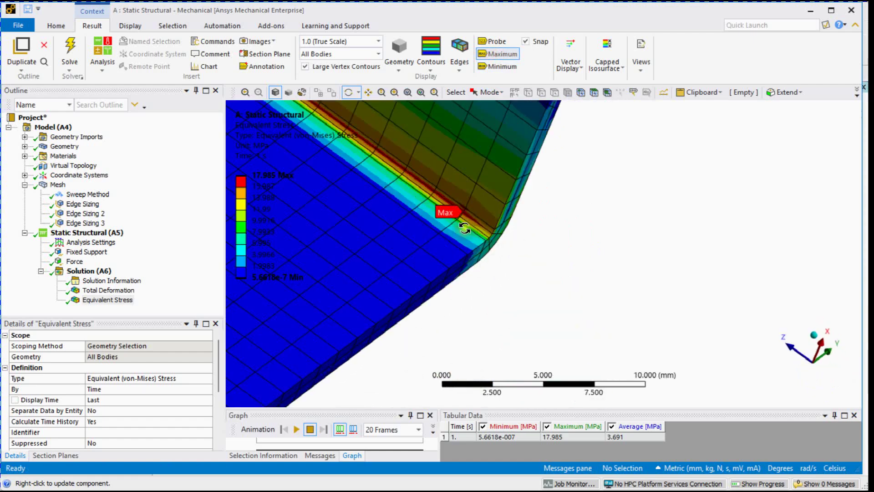
pyautogui.scroll(-8, 465, 229)
pyautogui.keyDown('ctrl'); pyautogui.moveTo(481, 224); pyautogui.dragTo(409, 319, button='middle'); pyautogui.keyUp('ctrl')
pyautogui.scroll(-3, 437, 306)
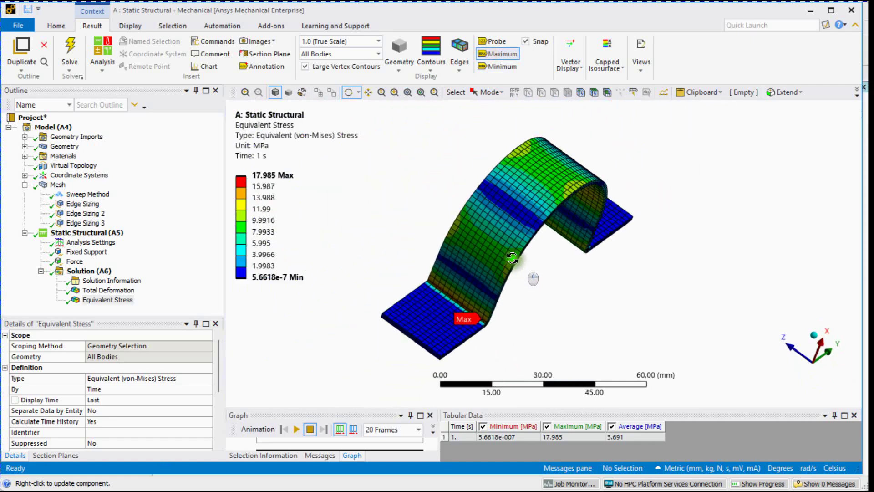